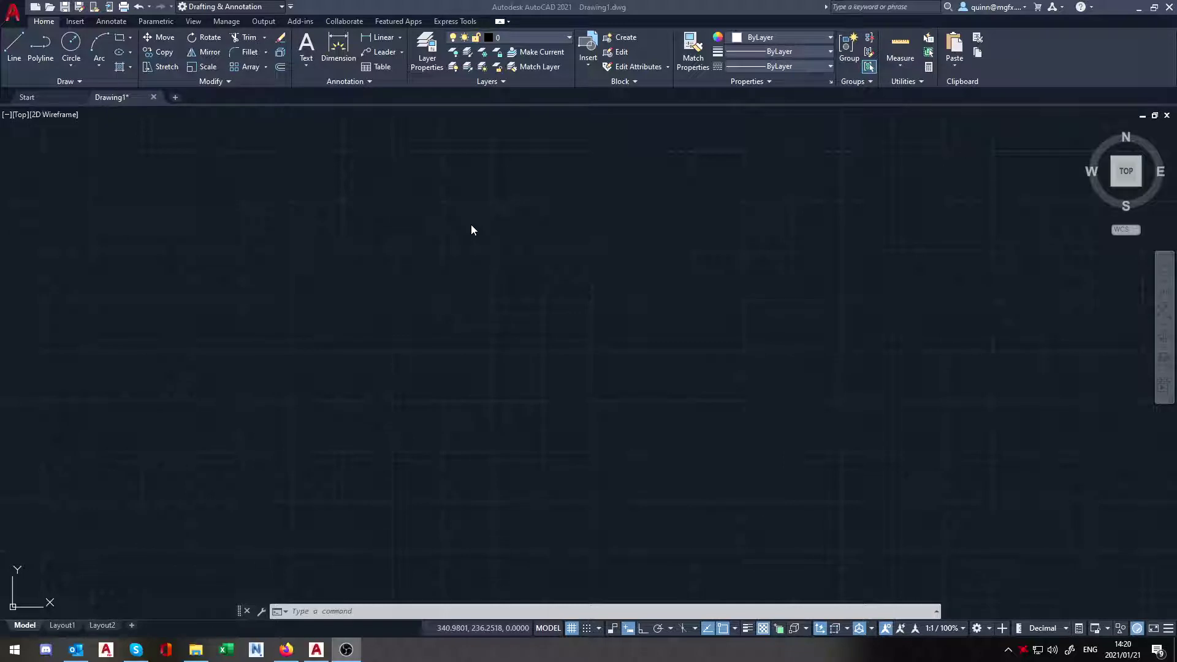
- Turn on the classic menu bar from the Quick Access Toolbar dropdown's Show Menu Bar option
{"action": "left_click", "coordinate": [450, 273]}
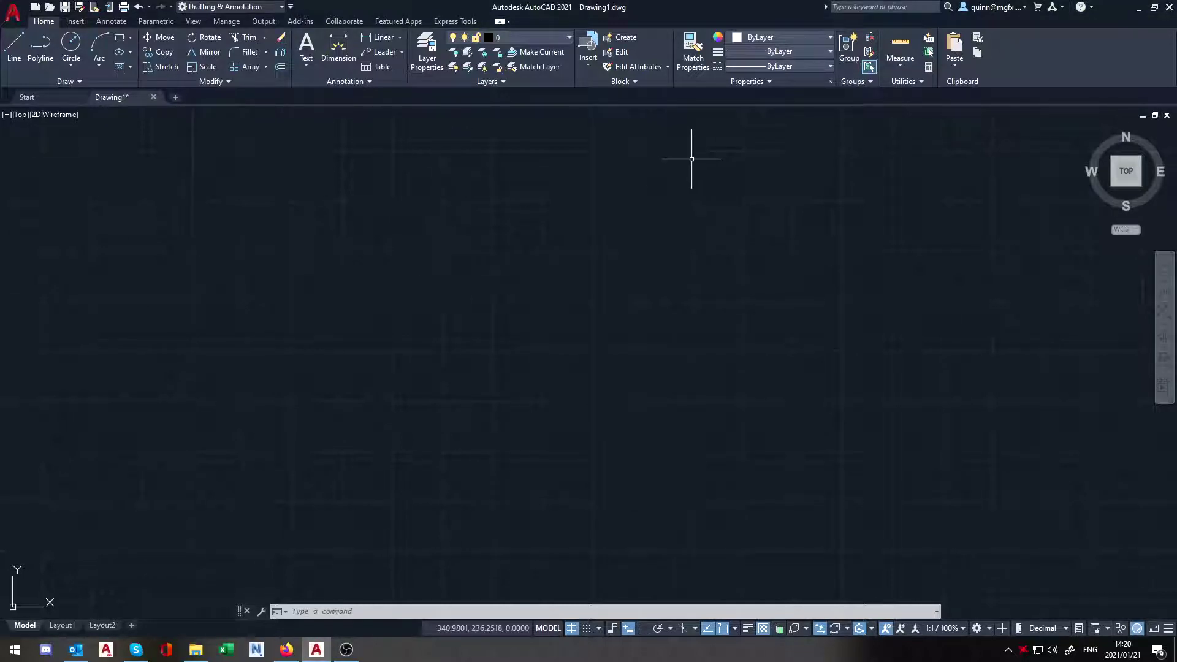
{"action": "left_click", "coordinate": [291, 7]}
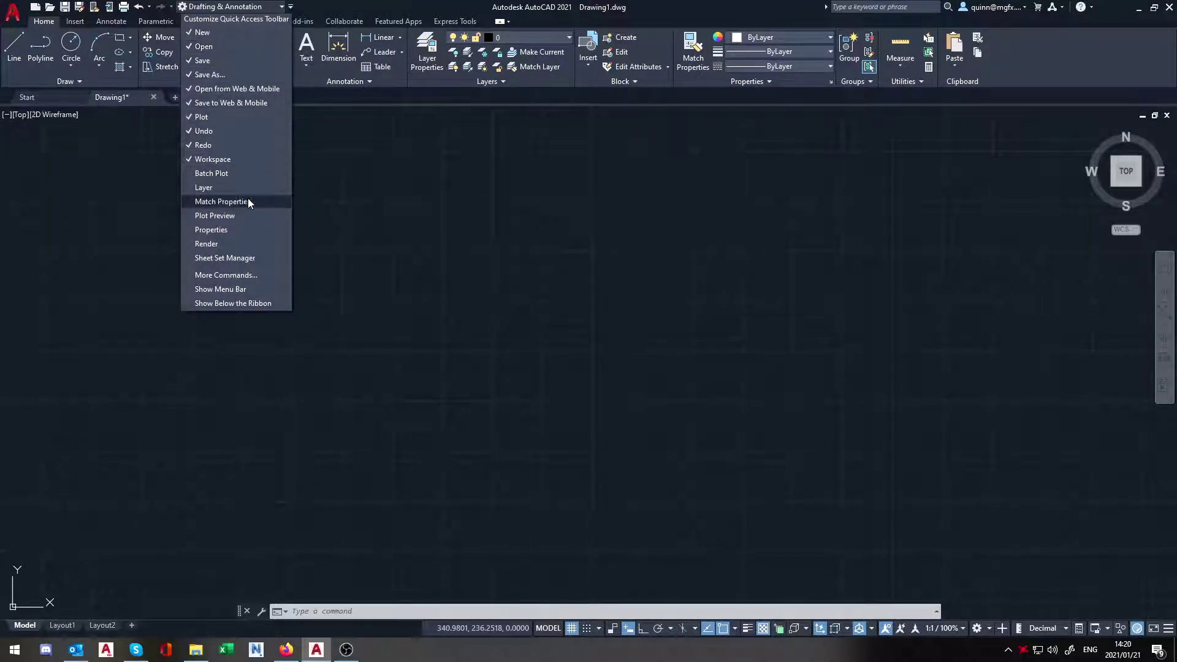
{"action": "left_click", "coordinate": [230, 292]}
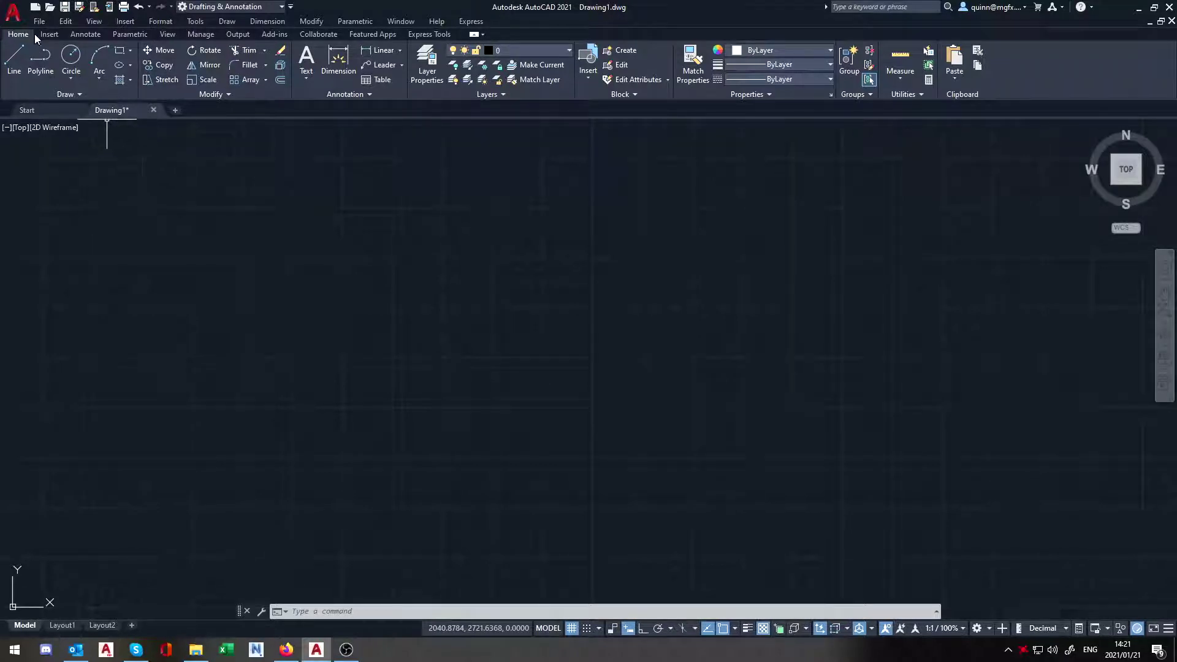
- Show the Draw toolbar from Tools > Toolbars > AutoCAD and place it just below the ribbon
{"action": "left_click", "coordinate": [193, 22]}
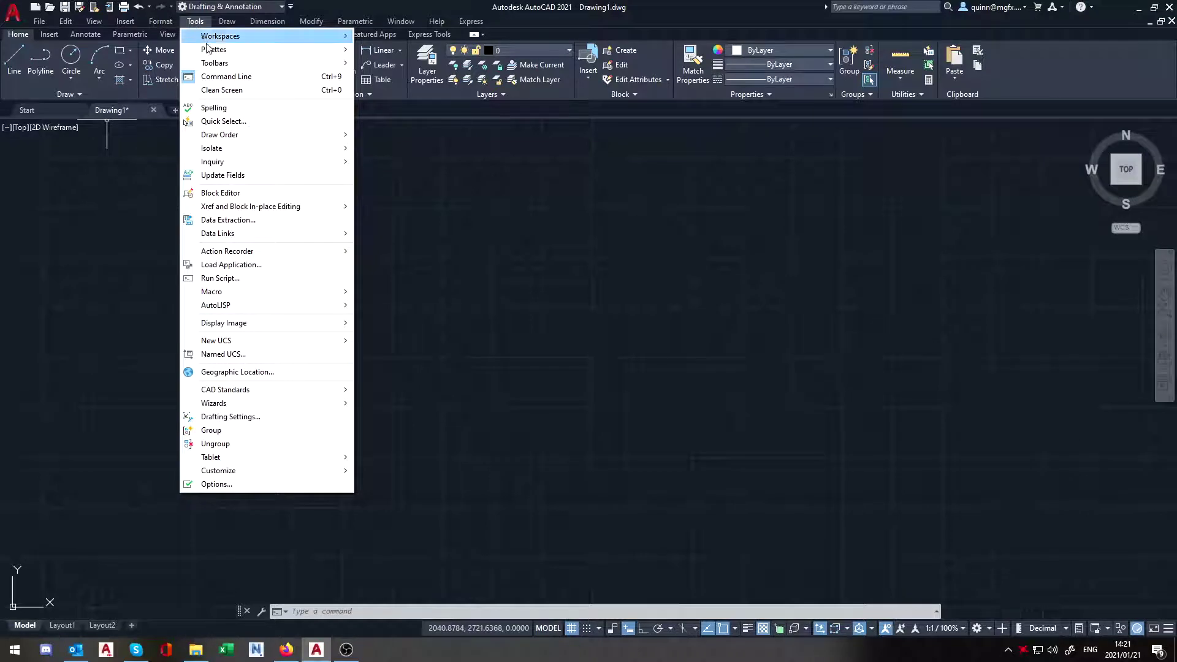
{"action": "mouse_move", "coordinate": [237, 69]}
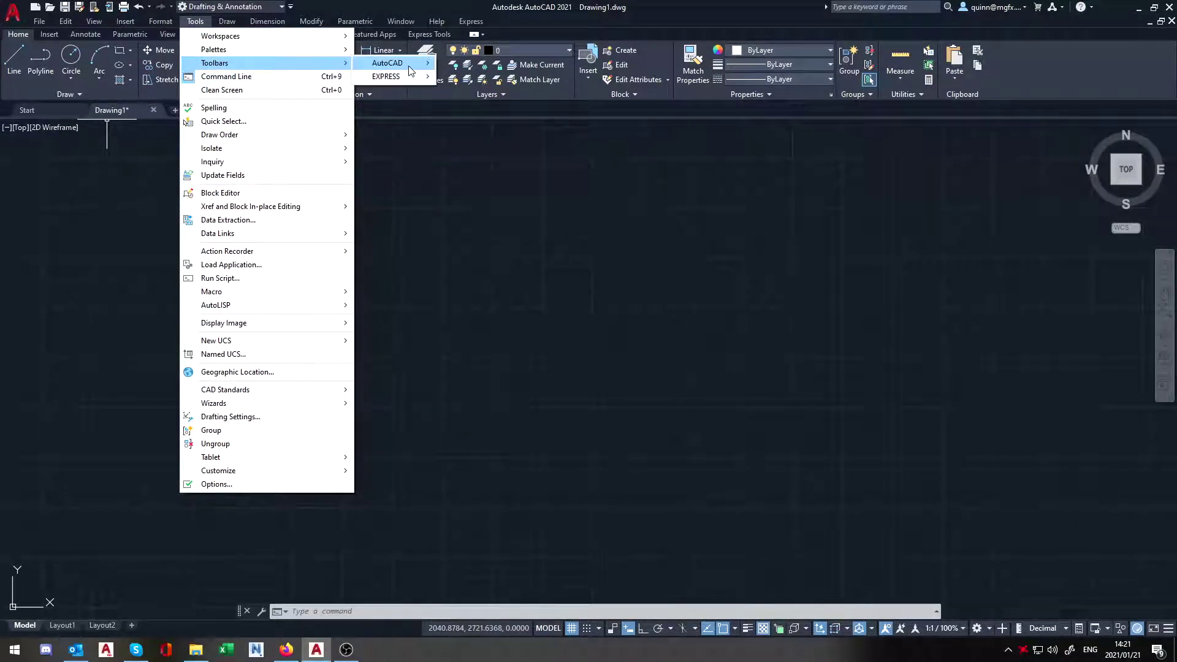
{"action": "mouse_move", "coordinate": [407, 76]}
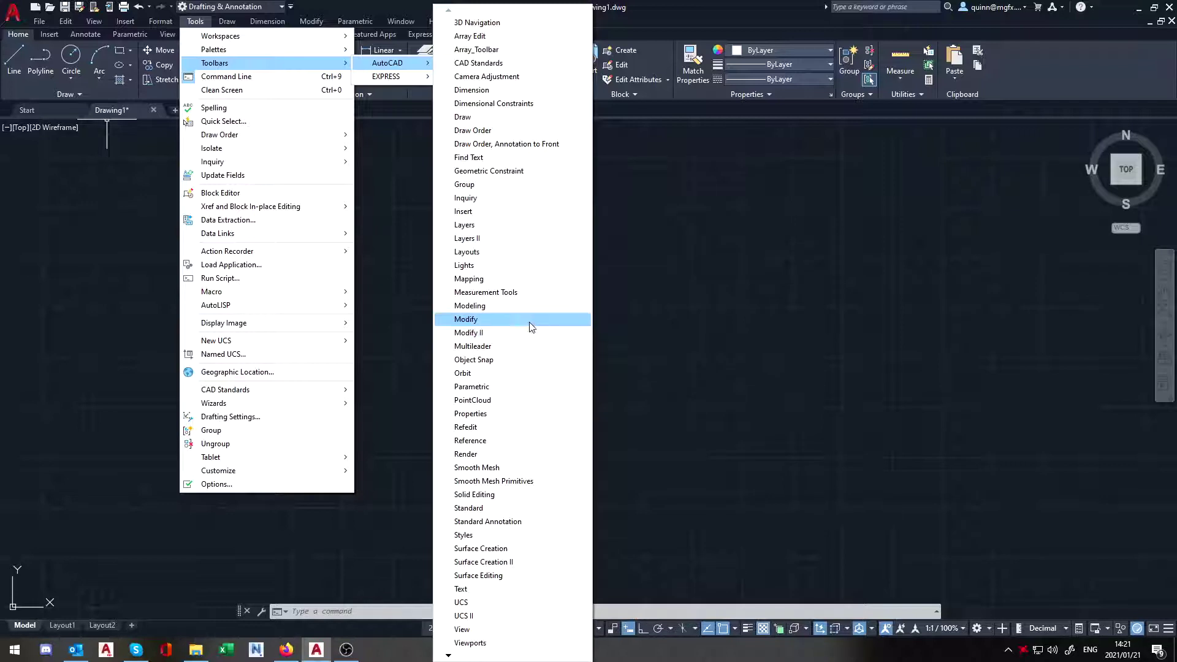
{"action": "left_click", "coordinate": [531, 116]}
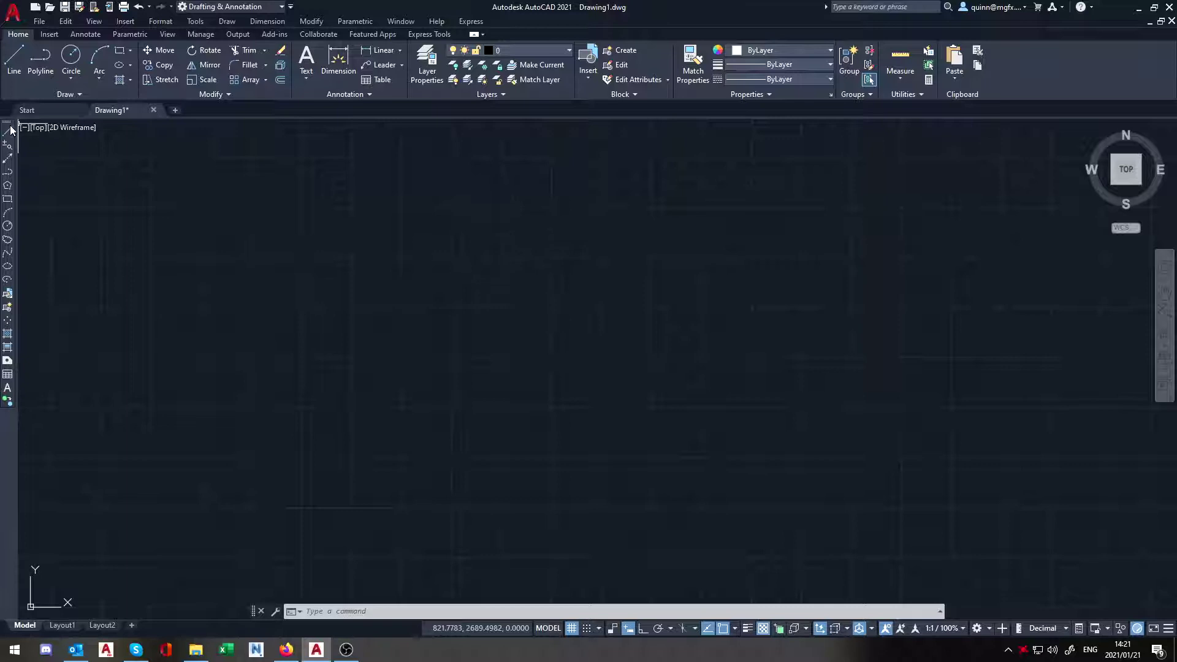
{"action": "mouse_move", "coordinate": [7, 122]}
{"action": "left_mouse_down"}
{"action": "mouse_move", "coordinate": [146, 173]}
{"action": "mouse_move", "coordinate": [265, 150]}
{"action": "mouse_move", "coordinate": [269, 160]}
{"action": "left_mouse_up"}
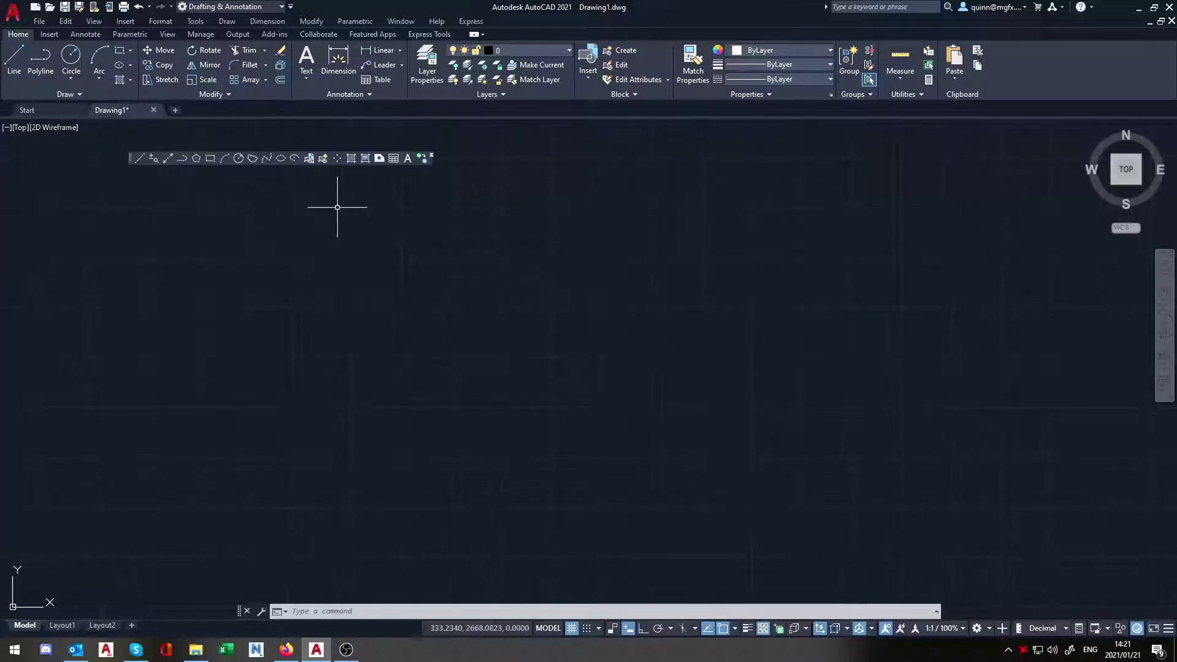
{"action": "left_click_drag", "start_coordinate": [125, 161], "coordinate": [101, 107]}
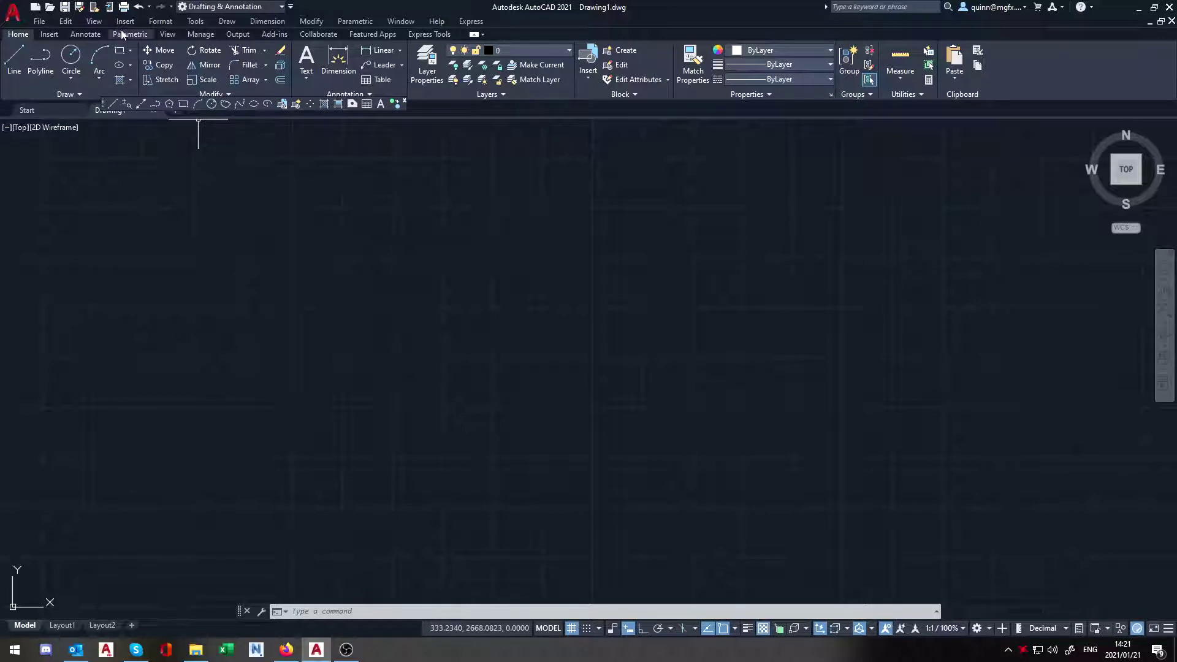
- Turn on the Modify toolbar from Tools > Toolbars > AutoCAD and dock it on the left edge
{"action": "left_click", "coordinate": [195, 21]}
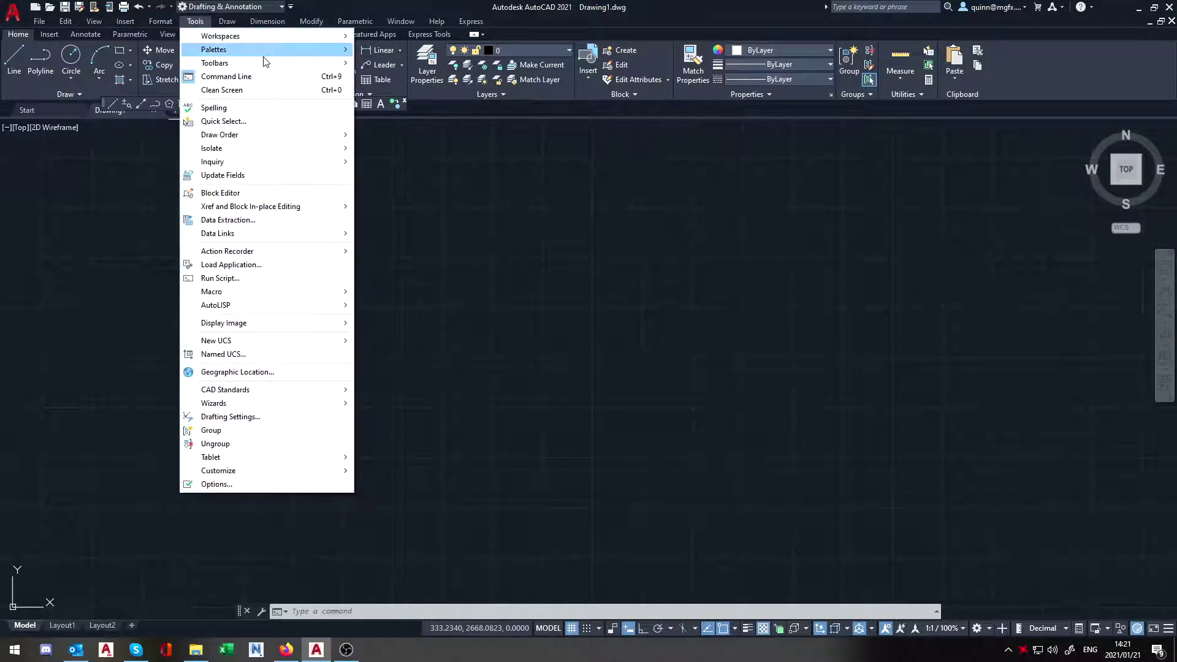
{"action": "mouse_move", "coordinate": [303, 62]}
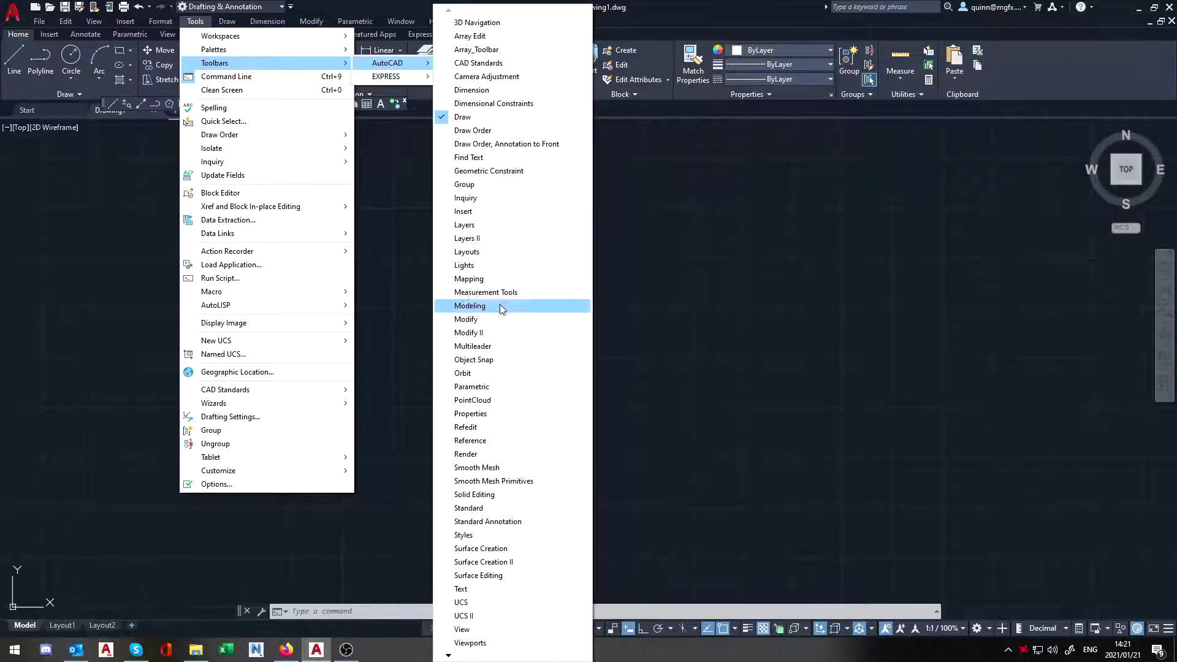
{"action": "left_click", "coordinate": [498, 318]}
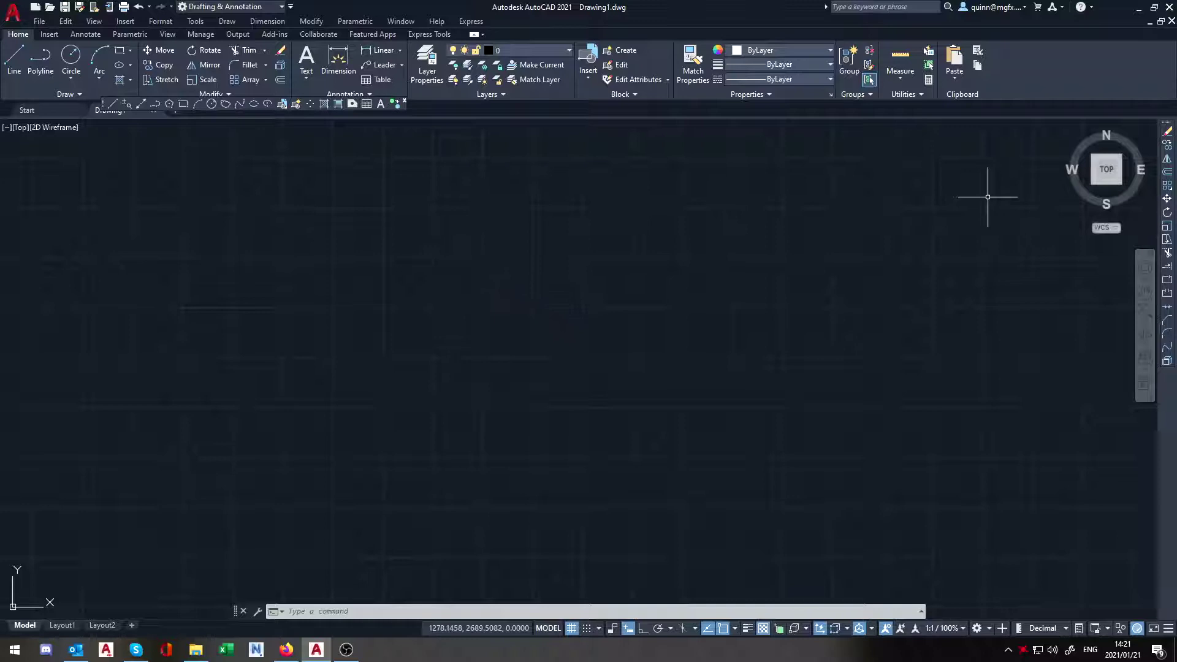
{"action": "mouse_move", "coordinate": [1166, 122]}
{"action": "left_mouse_down"}
{"action": "mouse_move", "coordinate": [299, 158]}
{"action": "mouse_move", "coordinate": [273, 144]}
{"action": "left_mouse_up"}
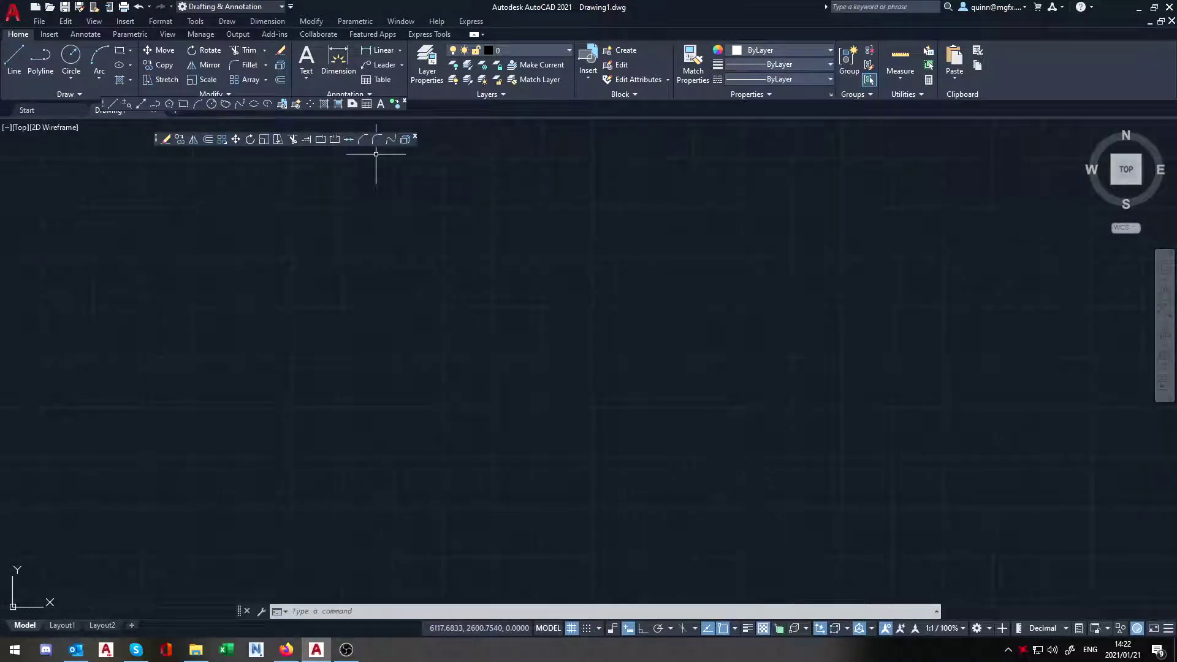
{"action": "left_click_drag", "start_coordinate": [157, 139], "coordinate": [5, 190]}
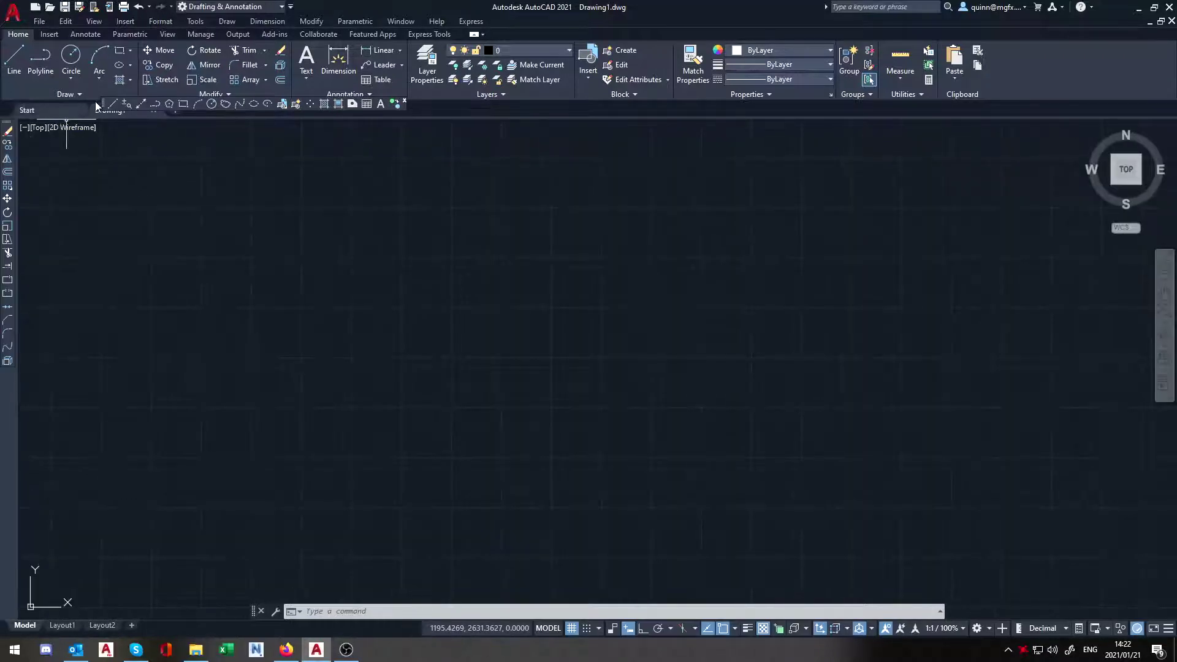
- Dock the Draw toolbar beside the Modify toolbar on the left and check the toolbar list
{"action": "mouse_move", "coordinate": [103, 104]}
{"action": "left_mouse_down"}
{"action": "mouse_move", "coordinate": [24, 163]}
{"action": "mouse_move", "coordinate": [18, 182]}
{"action": "left_mouse_up"}
{"action": "left_click", "coordinate": [358, 223]}
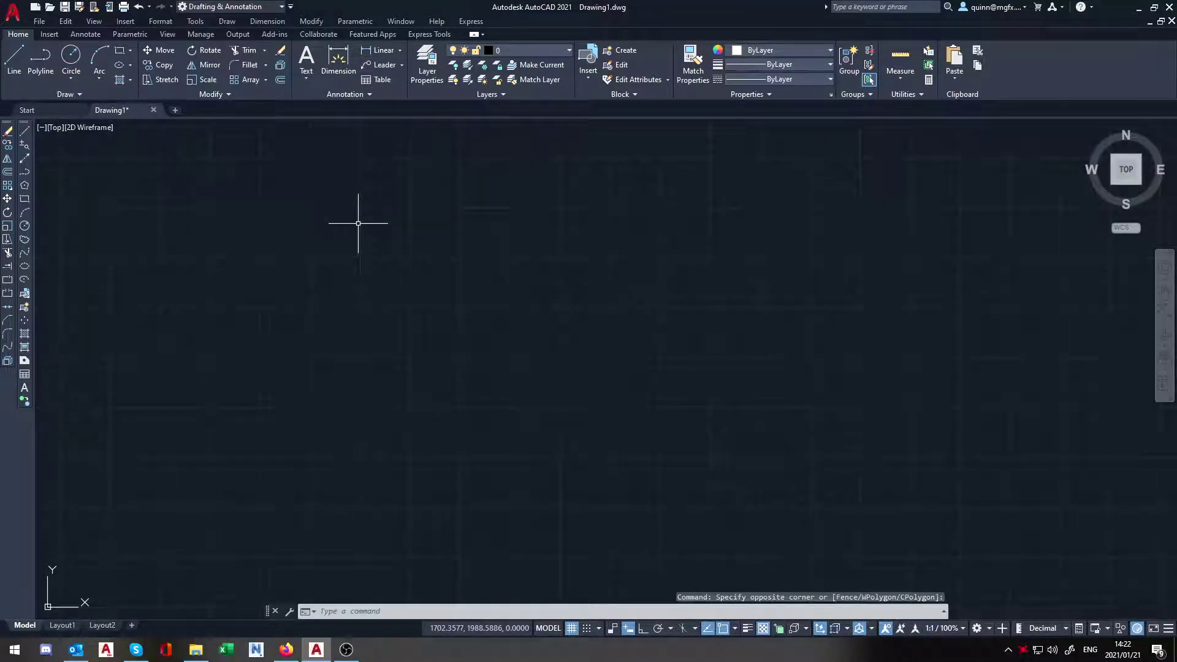
{"action": "left_click", "coordinate": [195, 21]}
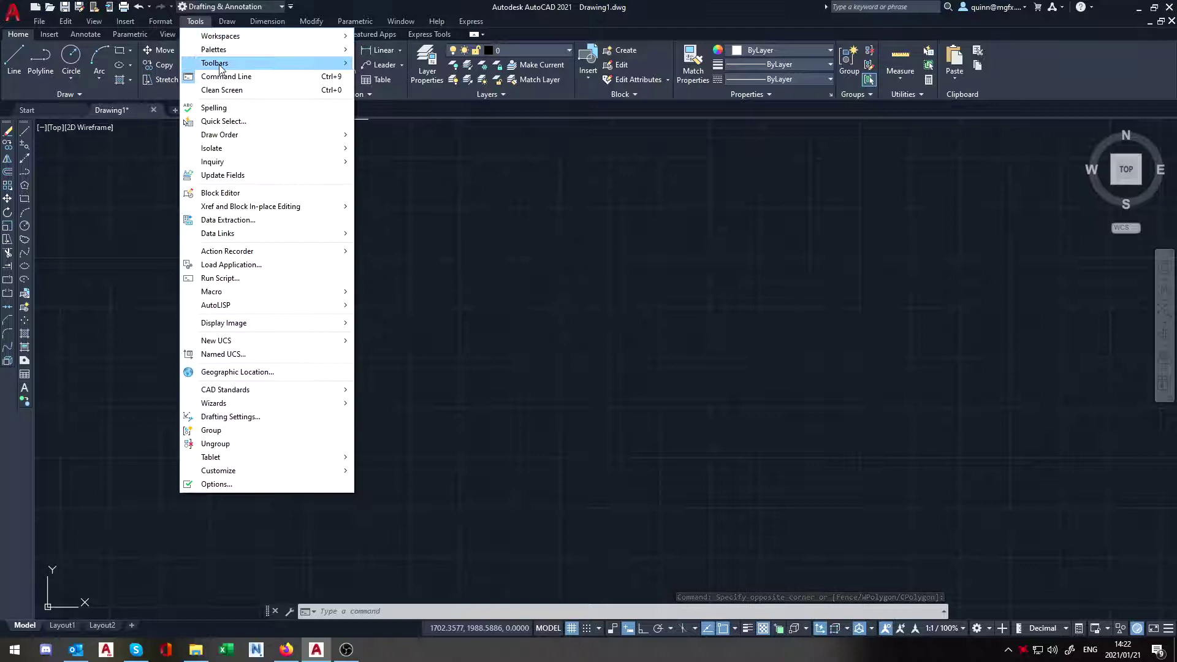
{"action": "mouse_move", "coordinate": [388, 62]}
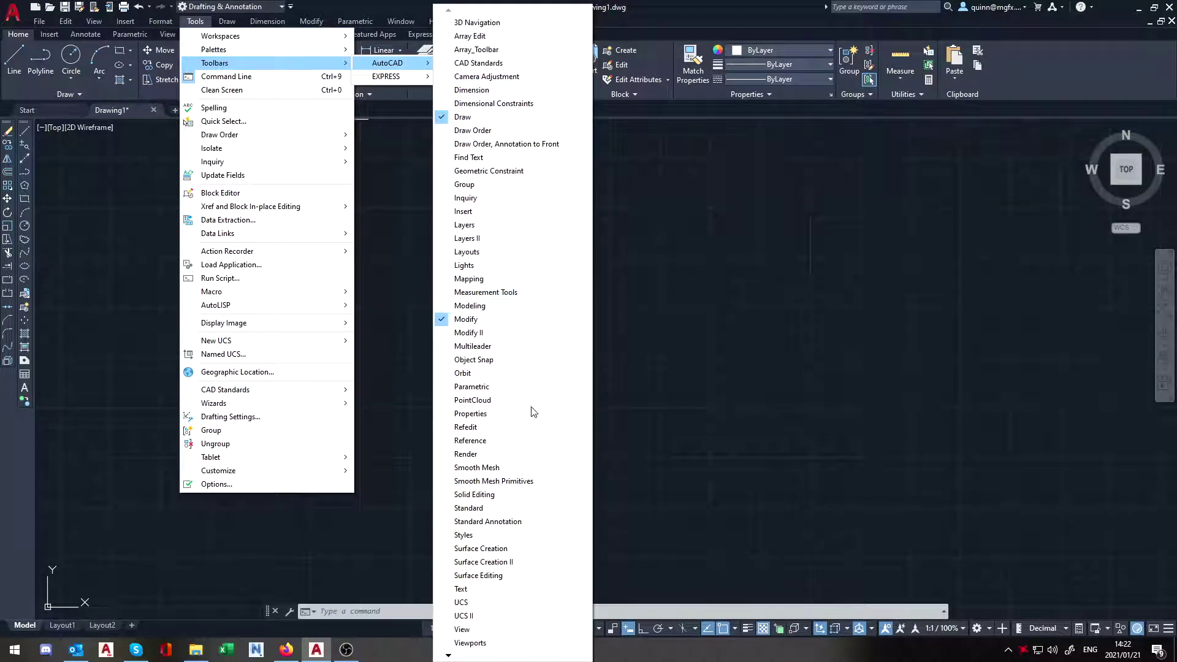
{"action": "left_click", "coordinate": [710, 345]}
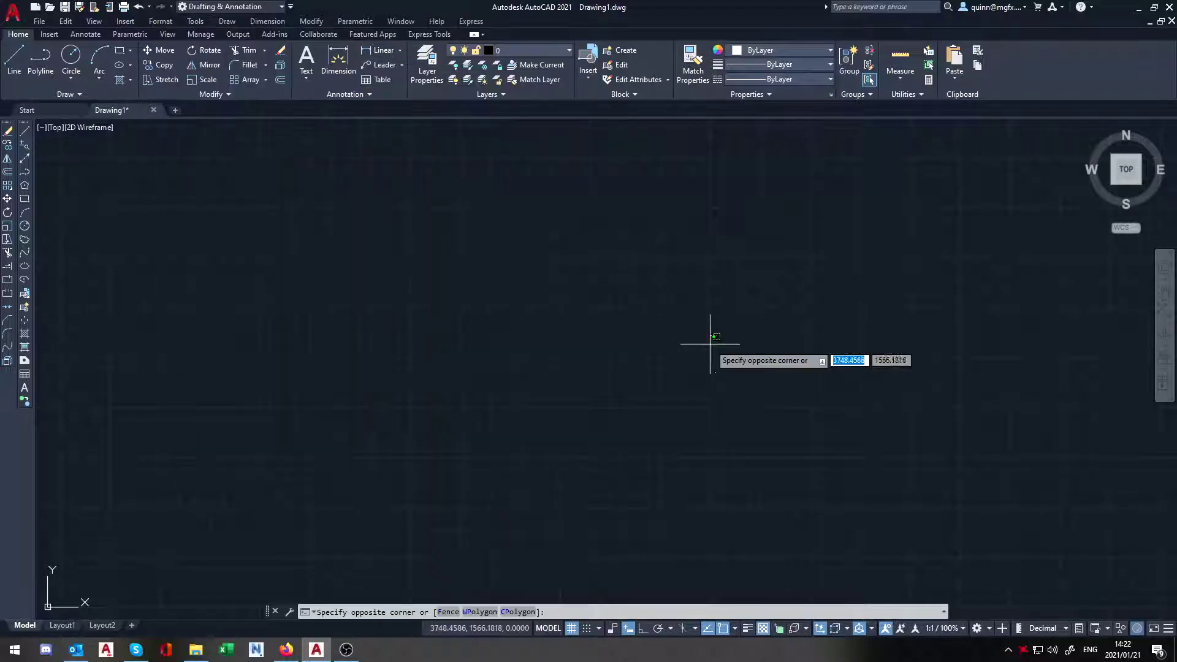
{"action": "left_click", "coordinate": [710, 345]}
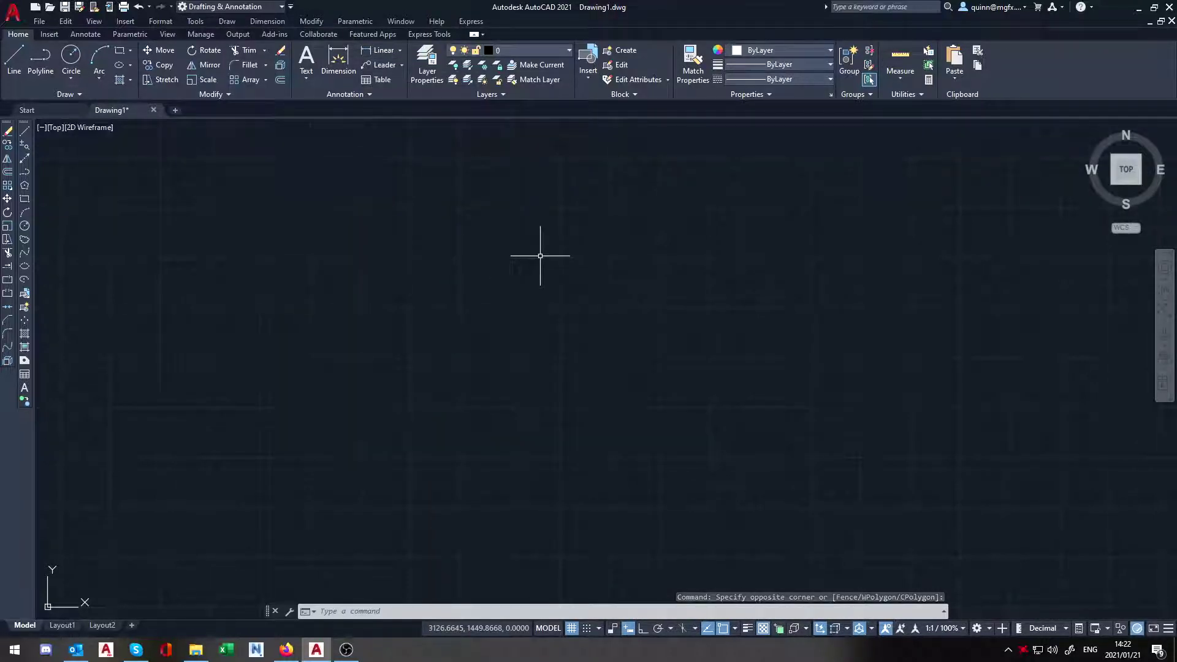
{"action": "type", "text": "r"}
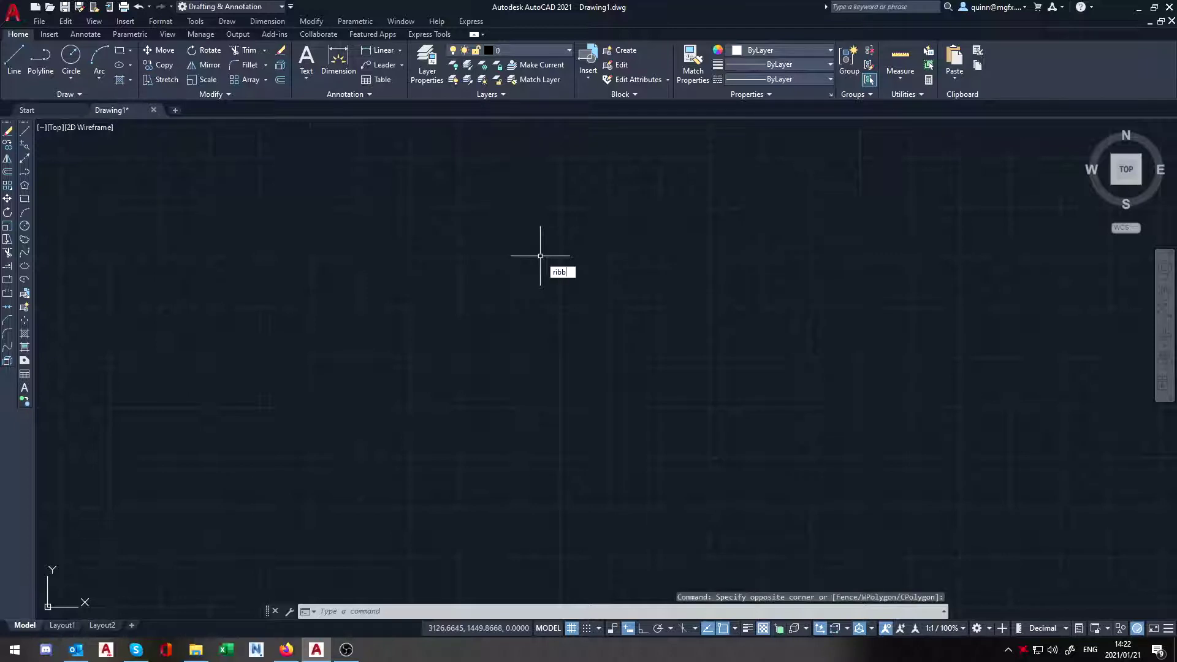
{"action": "type", "text": "ibb"}
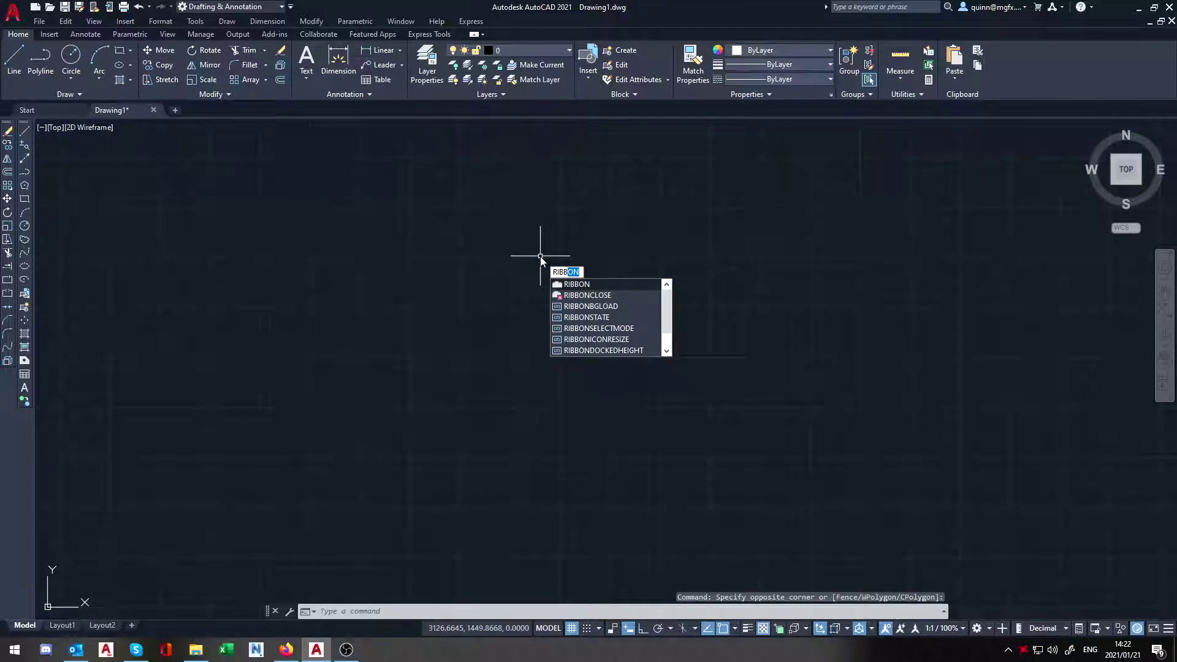
{"action": "type", "text": "on"}
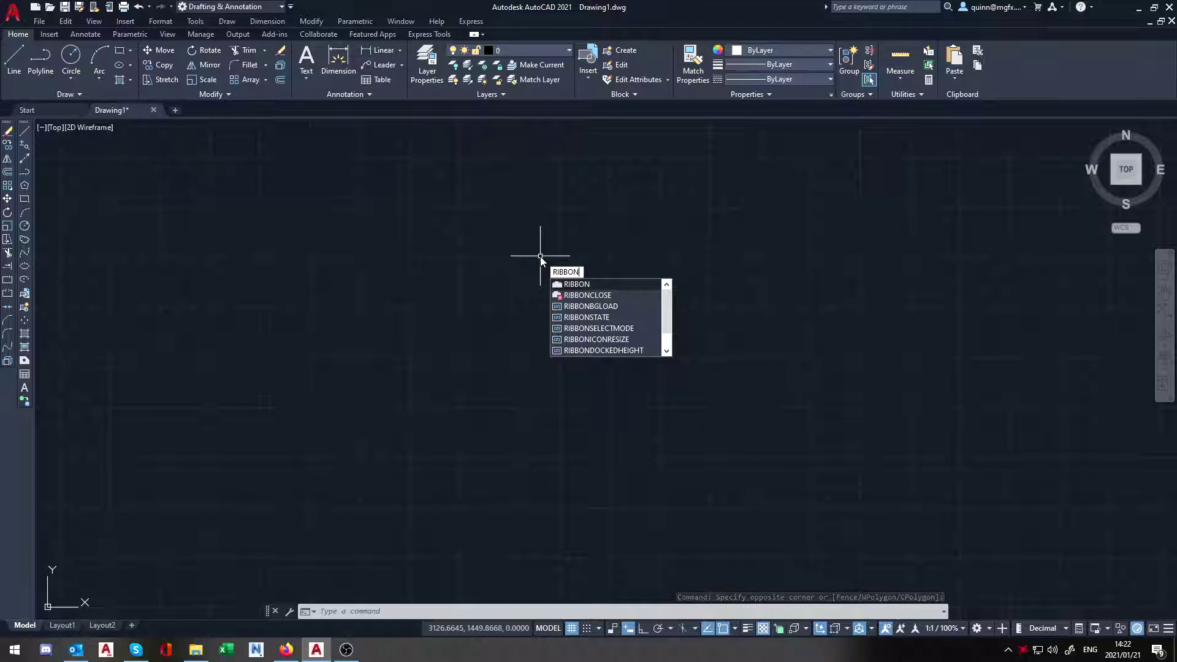
{"action": "type", "text": "close"}
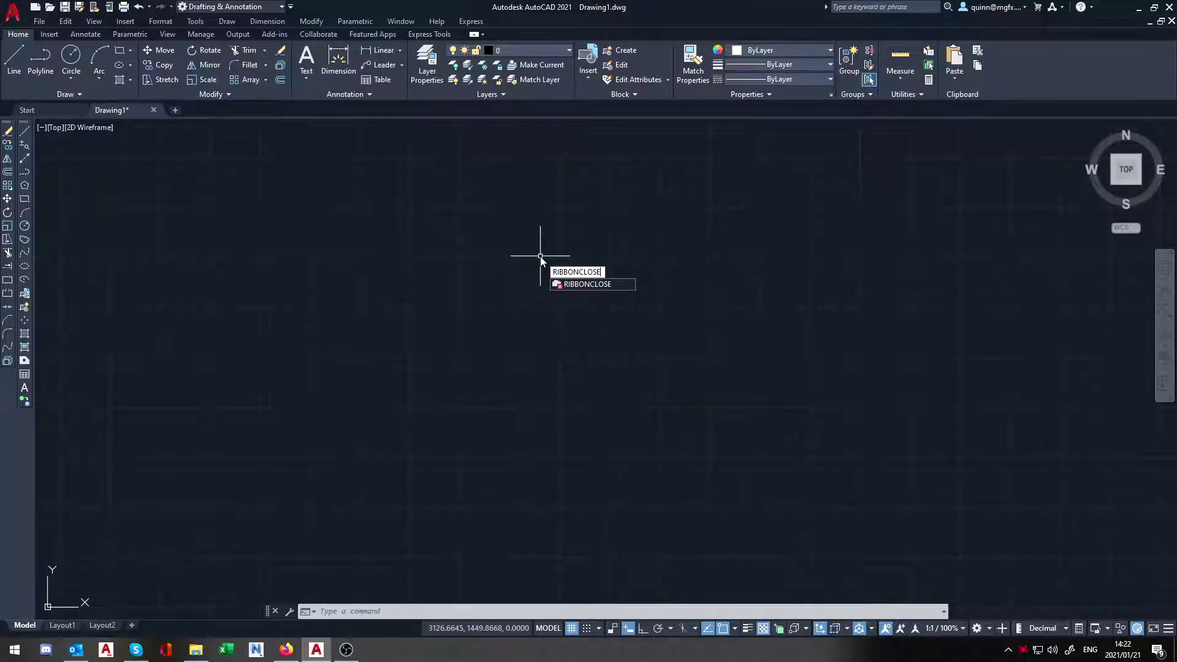
{"action": "key", "text": "Return"}
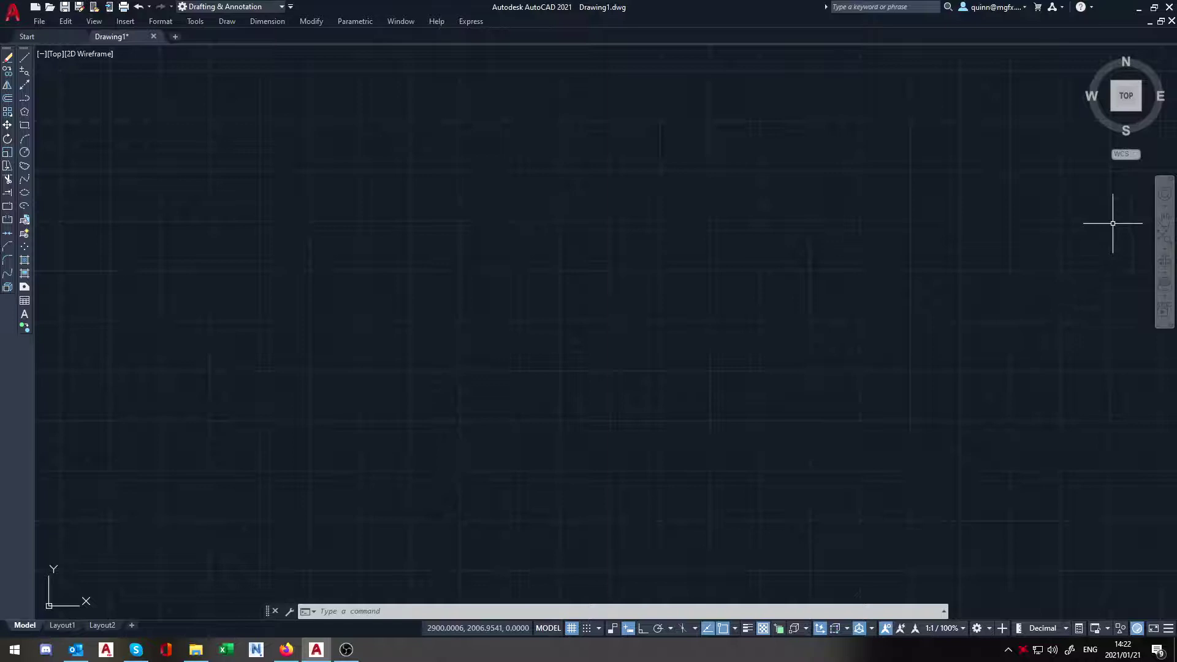
{"action": "left_click", "coordinate": [468, 149]}
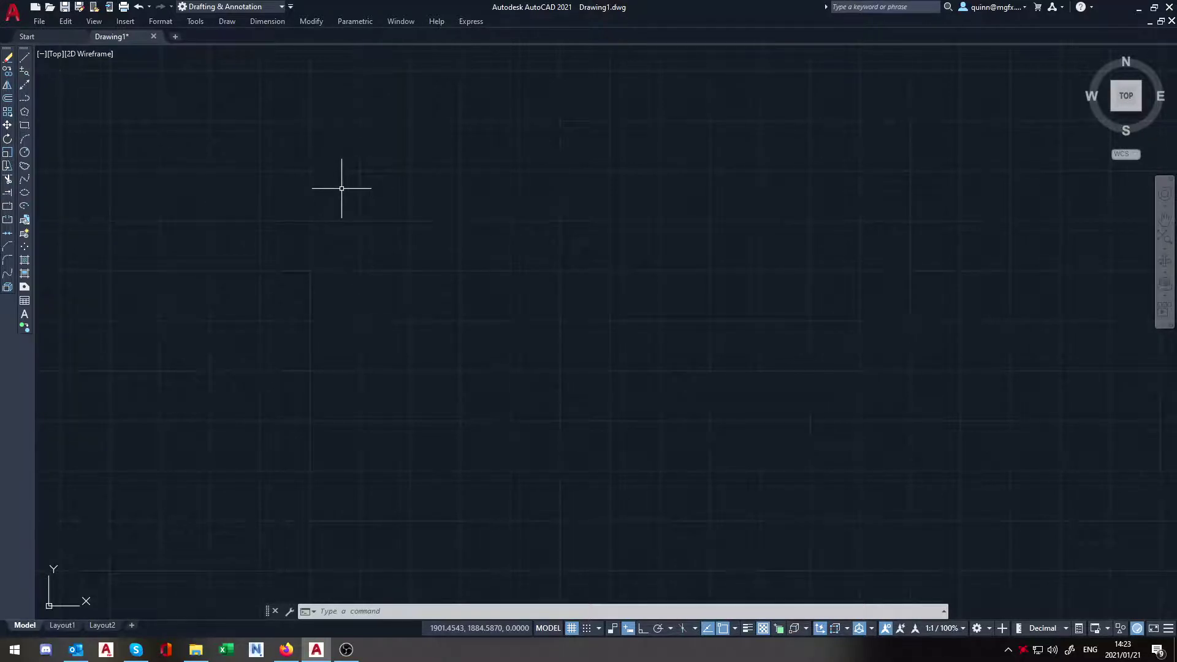
- Open the Customize User Interface dialog with CUI and expand Toolbars > Draw
{"action": "type", "text": "CUI"}
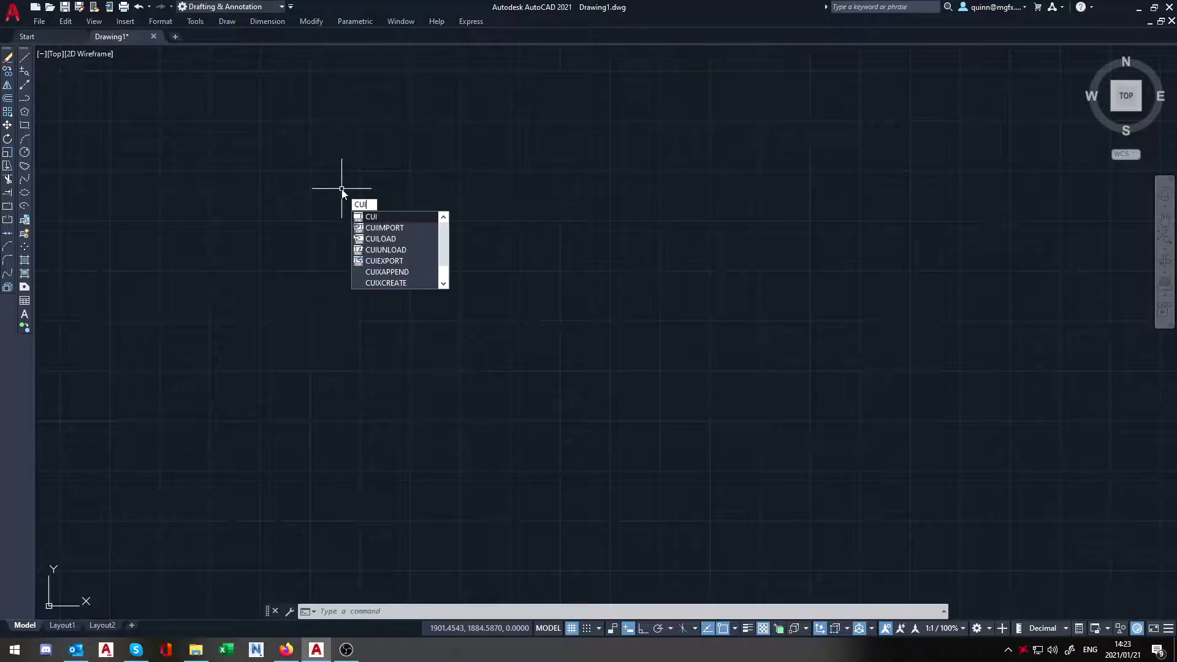
{"action": "key", "text": "Return"}
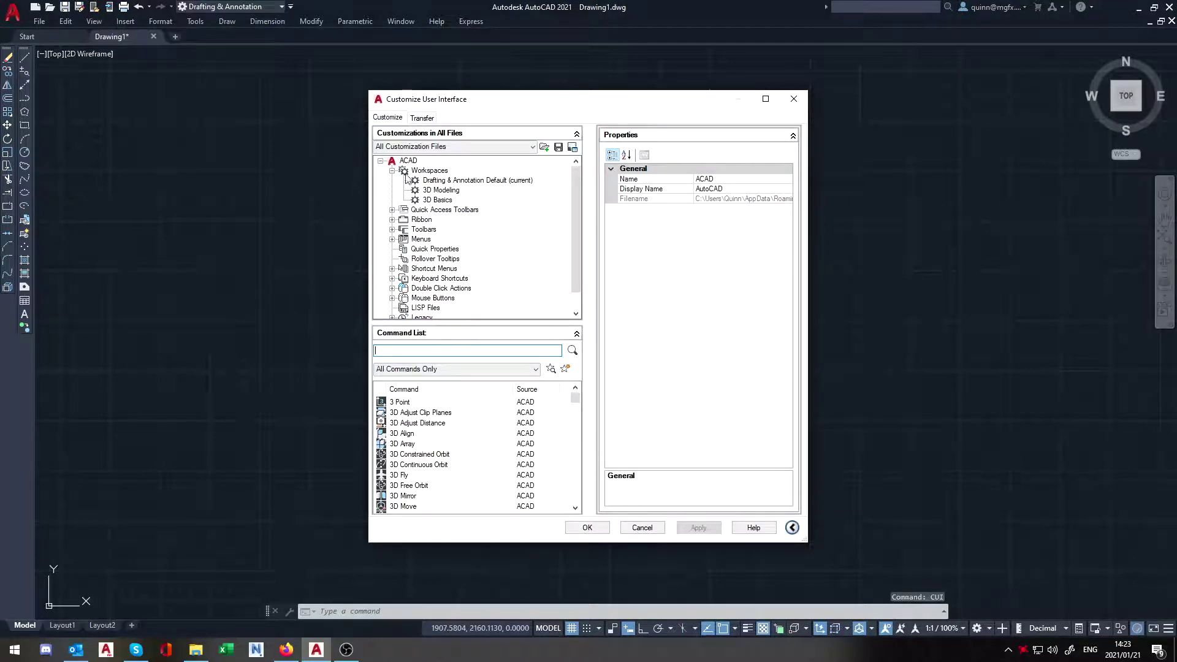
{"action": "left_click", "coordinate": [423, 231]}
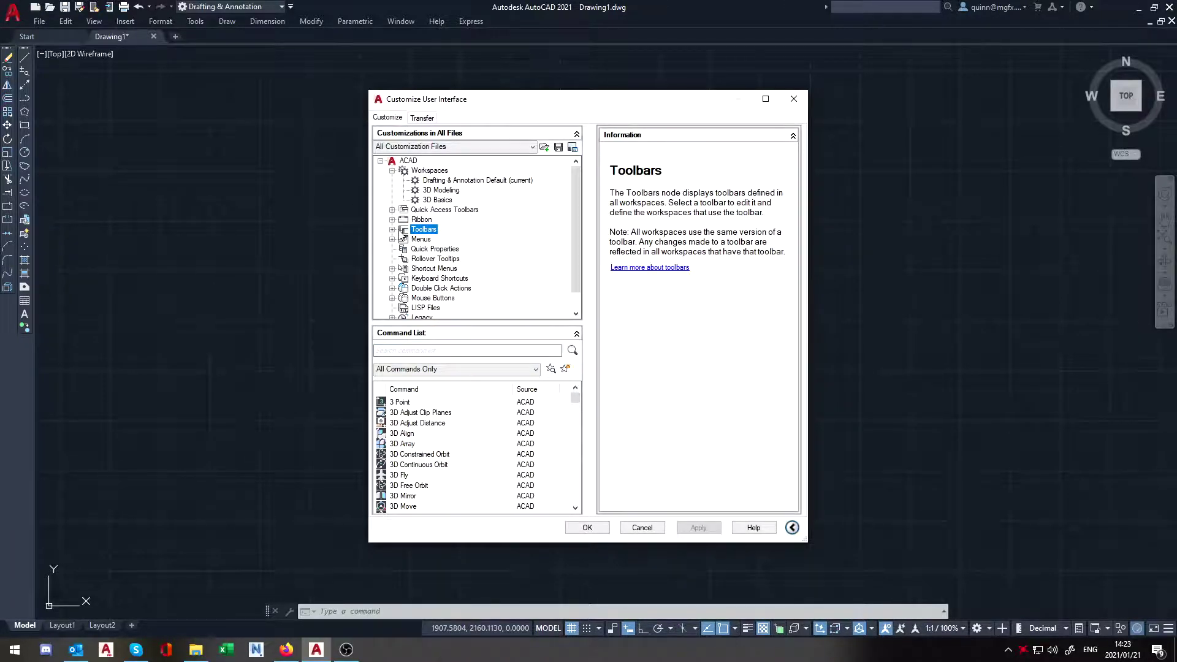
{"action": "left_click", "coordinate": [393, 229]}
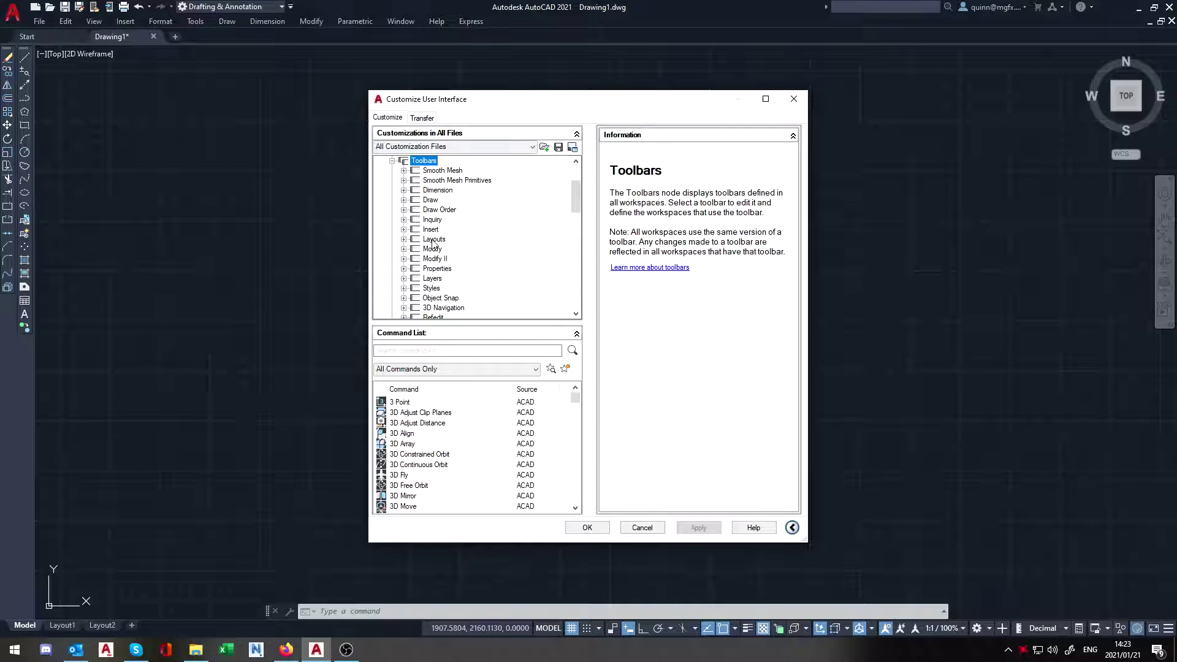
{"action": "left_click", "coordinate": [432, 201]}
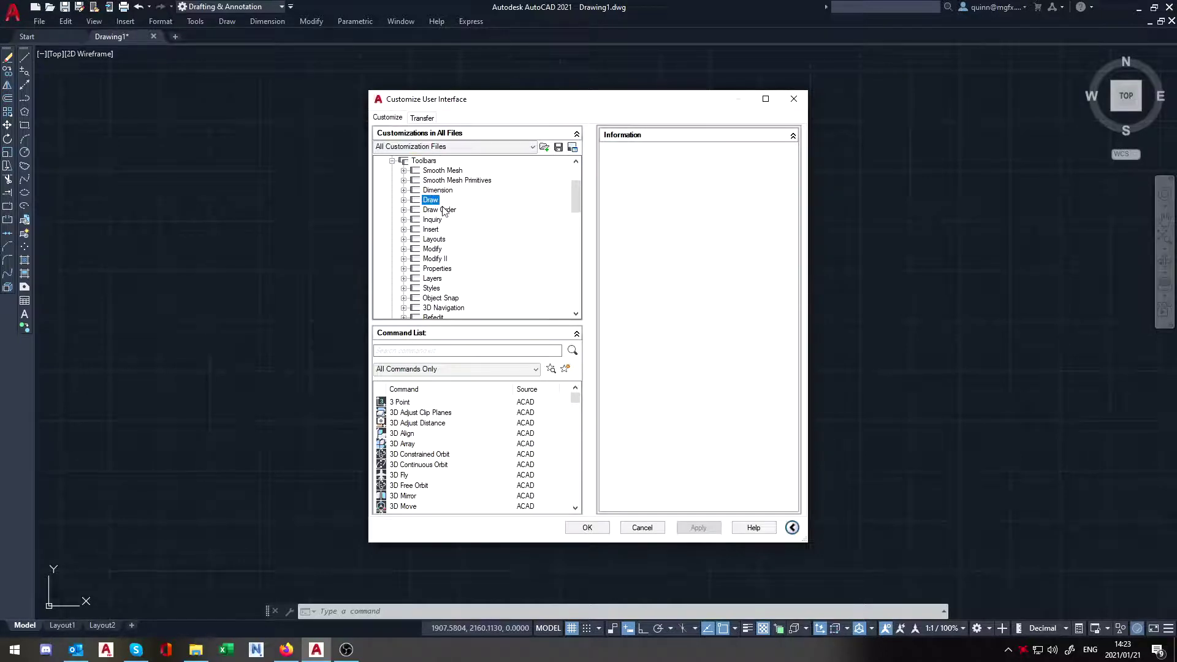
{"action": "left_click", "coordinate": [403, 200]}
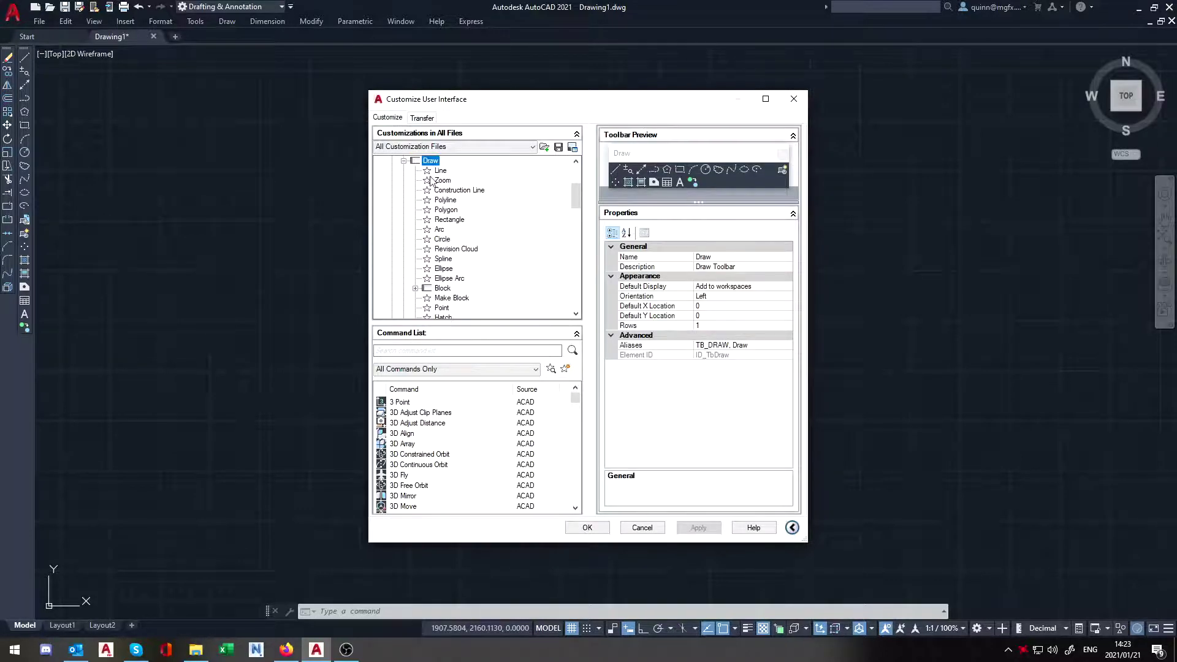
- Browse the Draw toolbar's entries and filter the Command List by 'arra'
{"action": "left_click", "coordinate": [454, 190]}
{"action": "left_click", "coordinate": [444, 210]}
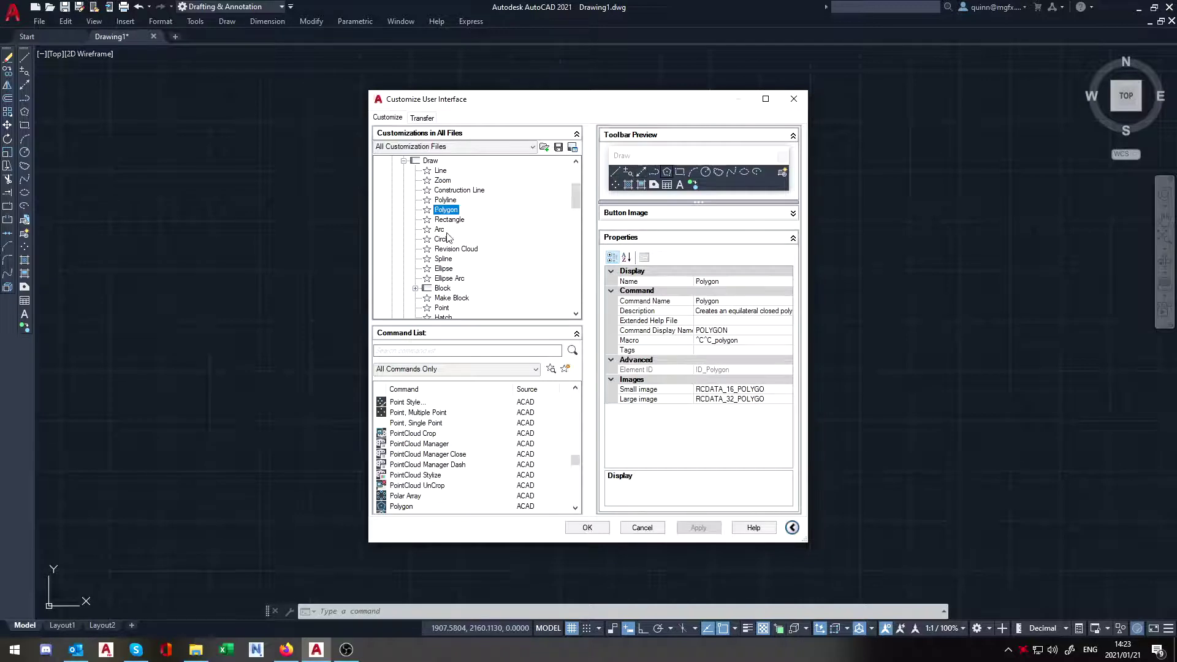
{"action": "left_click", "coordinate": [444, 239]}
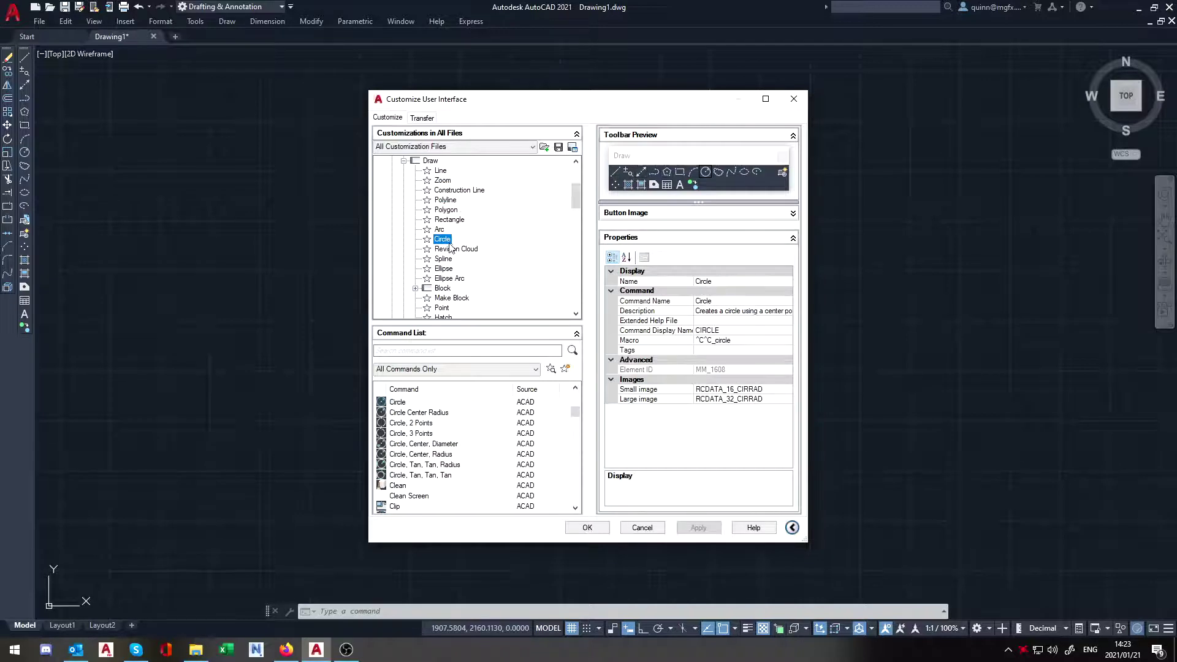
{"action": "left_click", "coordinate": [464, 349]}
{"action": "type", "text": "a"}
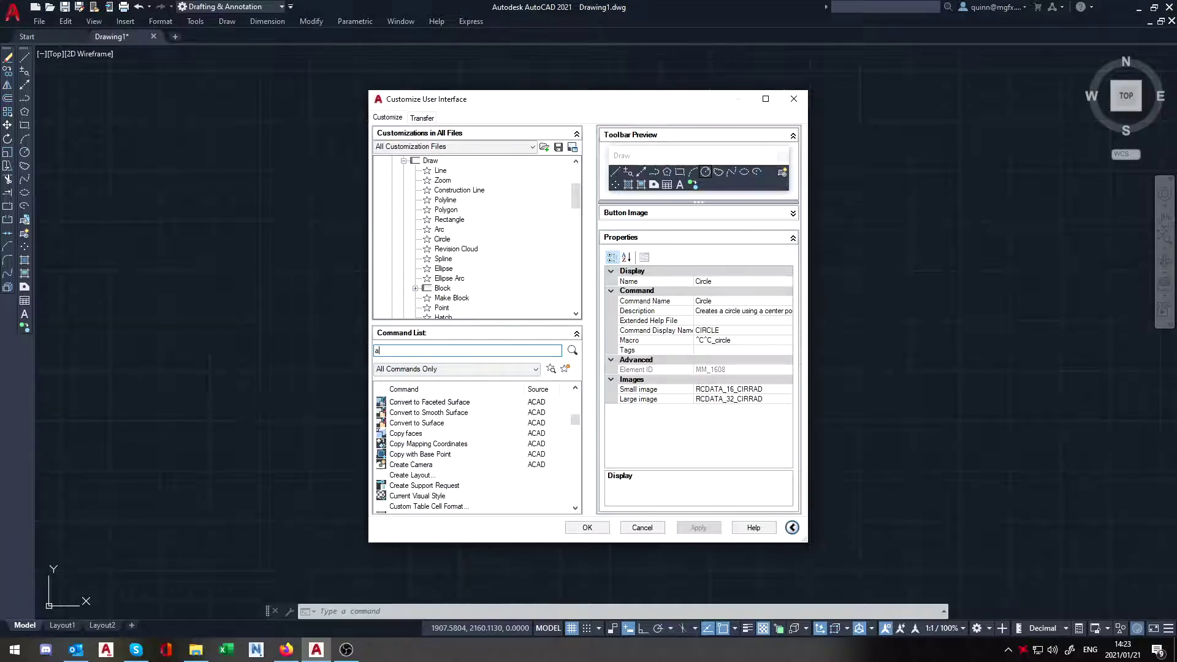
{"action": "type", "text": "rra"}
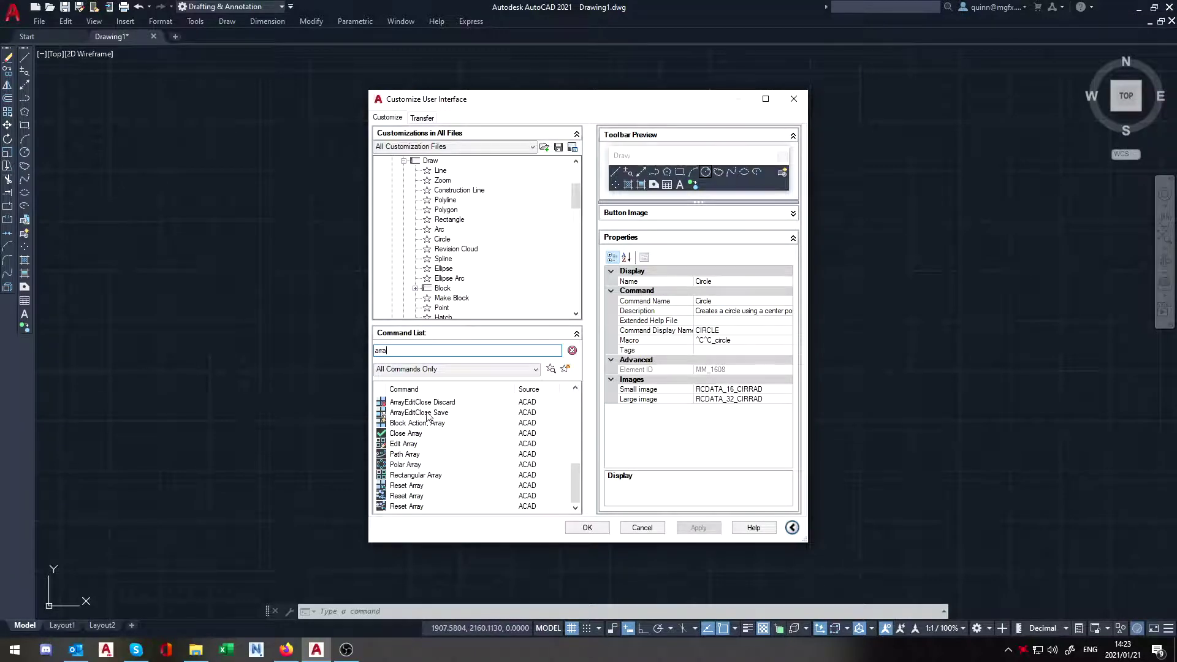
- Drag Rectangular Array and Polar Array from the Command List into the Draw toolbar below Line
{"action": "left_click", "coordinate": [435, 476]}
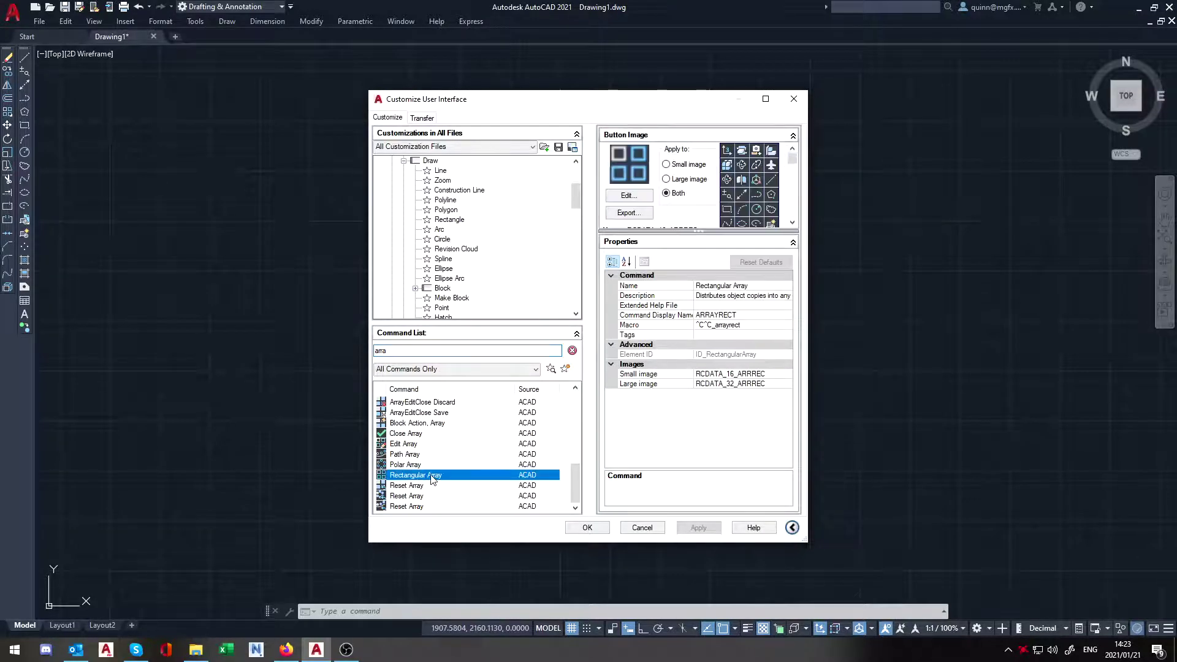
{"action": "mouse_move", "coordinate": [432, 478]}
{"action": "left_mouse_down"}
{"action": "mouse_move", "coordinate": [454, 267]}
{"action": "mouse_move", "coordinate": [445, 270]}
{"action": "mouse_move", "coordinate": [440, 213]}
{"action": "mouse_move", "coordinate": [447, 131]}
{"action": "mouse_move", "coordinate": [454, 313]}
{"action": "mouse_move", "coordinate": [468, 116]}
{"action": "mouse_move", "coordinate": [491, 186]}
{"action": "mouse_move", "coordinate": [486, 169]}
{"action": "mouse_move", "coordinate": [471, 286]}
{"action": "mouse_move", "coordinate": [454, 252]}
{"action": "left_mouse_up"}
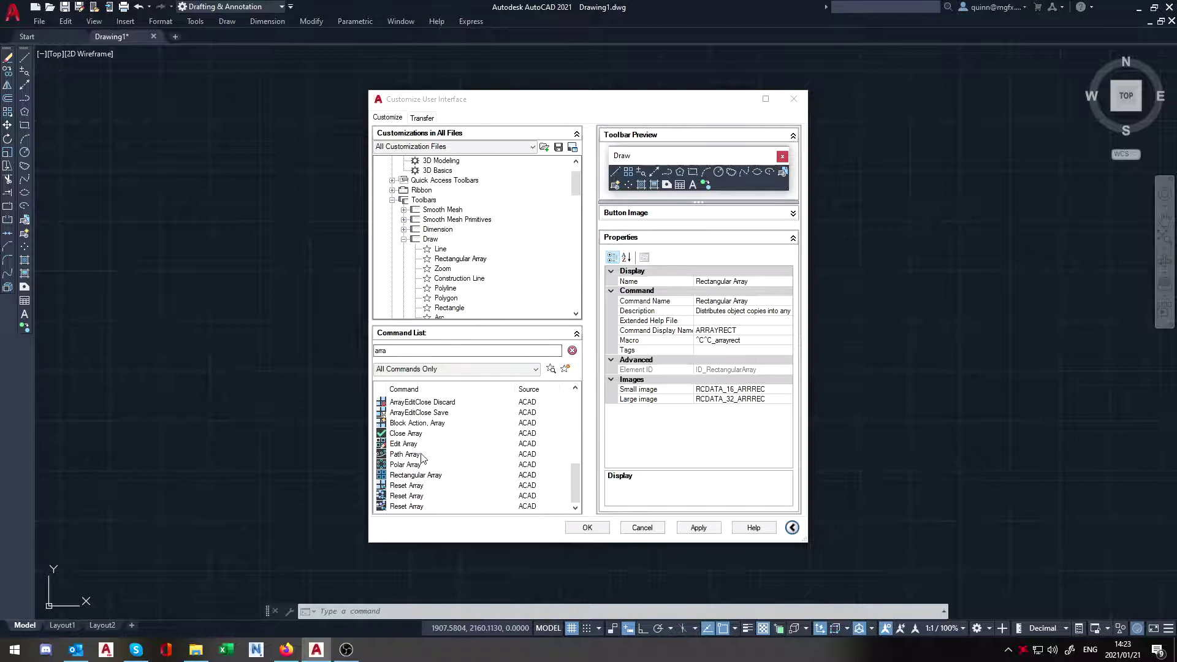
{"action": "left_click", "coordinate": [395, 351]}
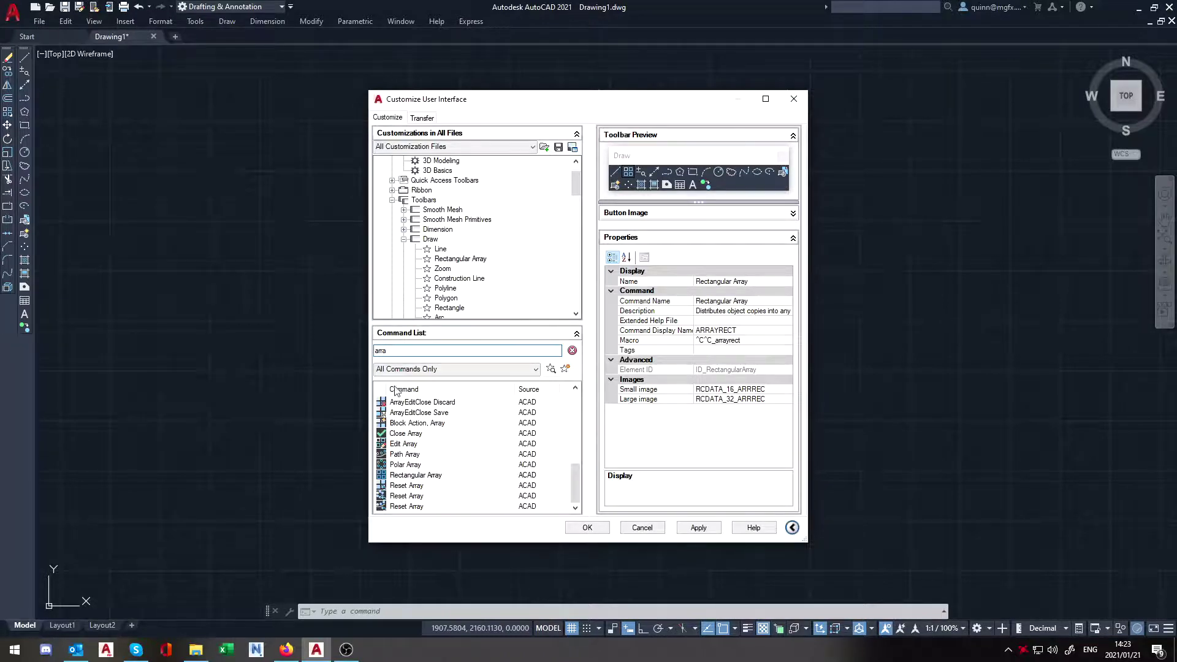
{"action": "left_click", "coordinate": [410, 466]}
{"action": "mouse_move", "coordinate": [411, 466]}
{"action": "left_mouse_down"}
{"action": "mouse_move", "coordinate": [468, 155]}
{"action": "mouse_move", "coordinate": [473, 300]}
{"action": "left_mouse_up"}
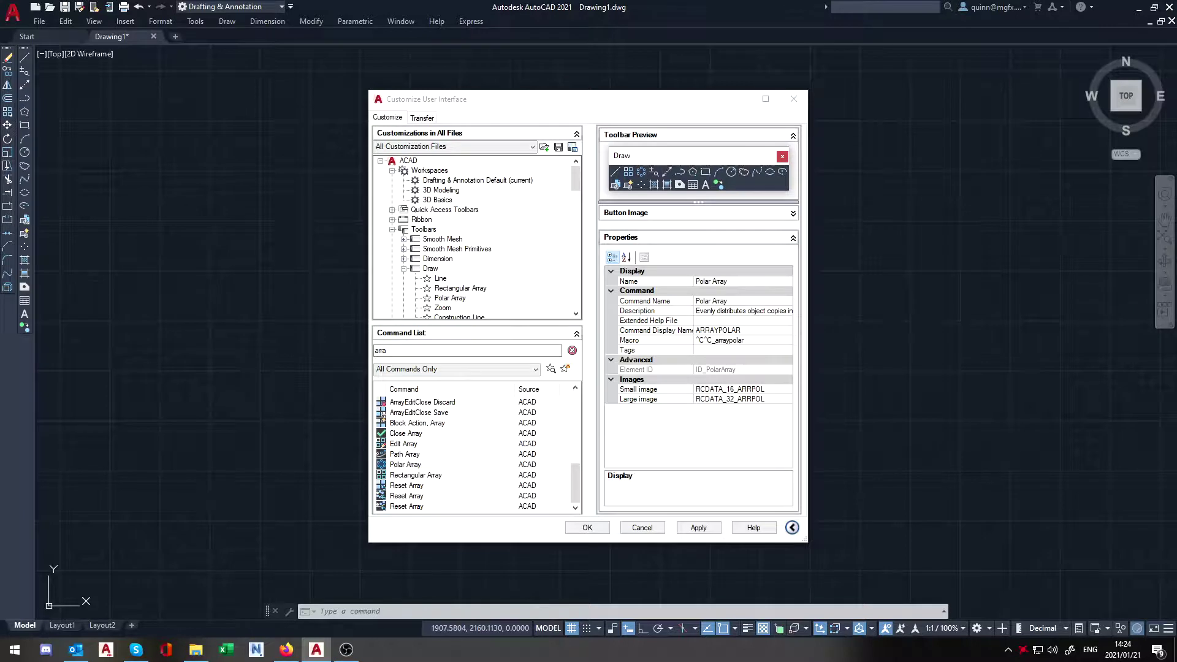
- Save the CUI changes with OK, then reopen the dialog with CUI
{"action": "left_click", "coordinate": [588, 529]}
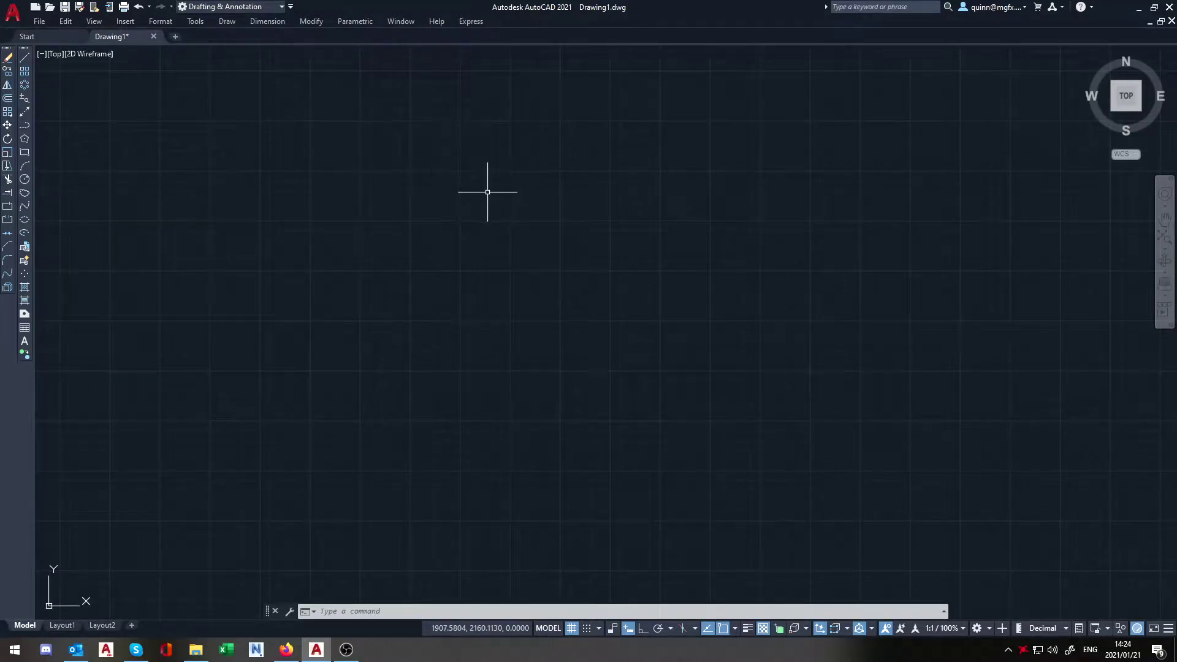
{"action": "type", "text": "c"}
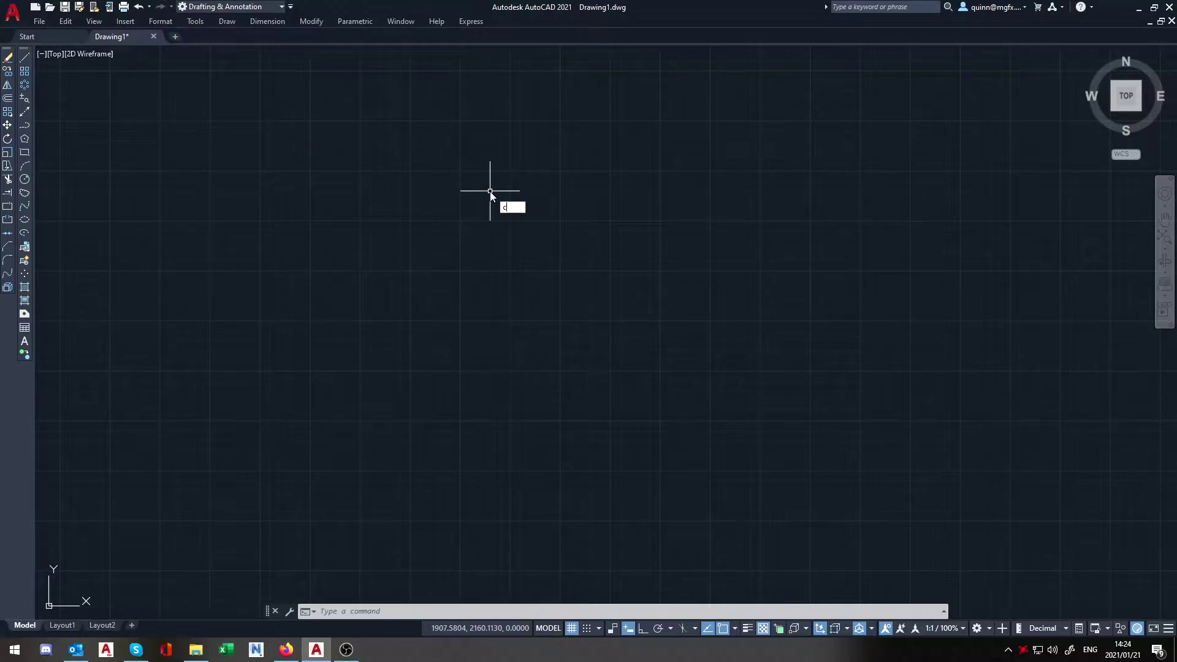
{"action": "type", "text": "ui"}
{"action": "key", "text": "Return"}
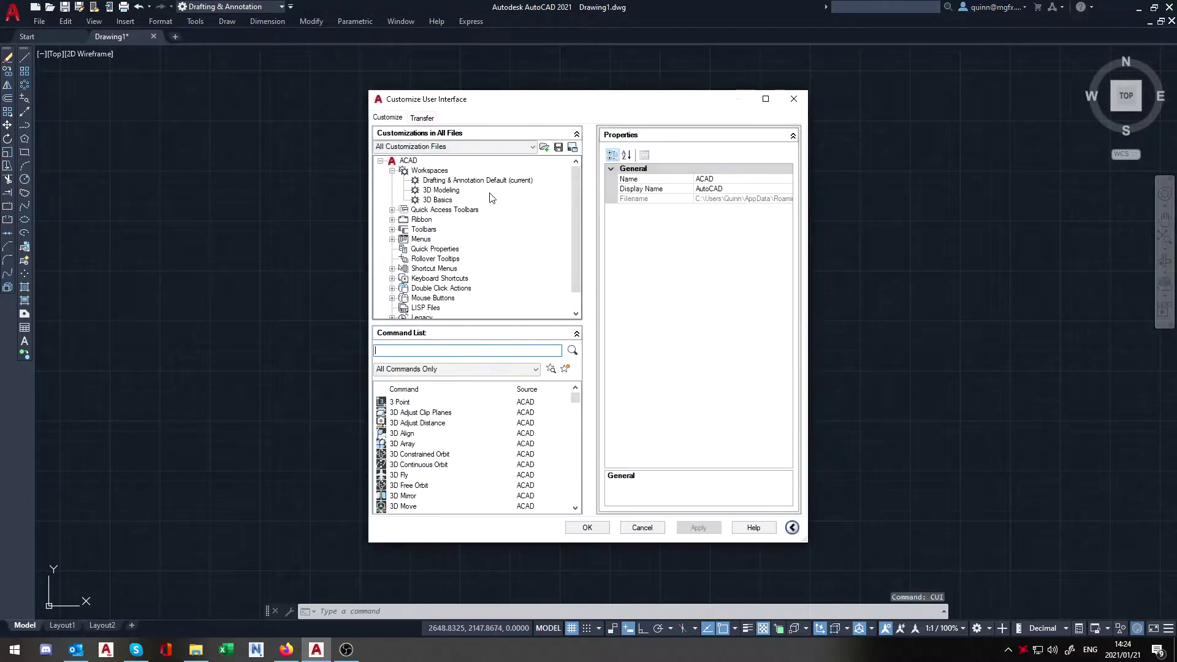
- Expand Ribbon > Tabs to inspect the ribbon tabs, then collapse them again
{"action": "left_click", "coordinate": [392, 220]}
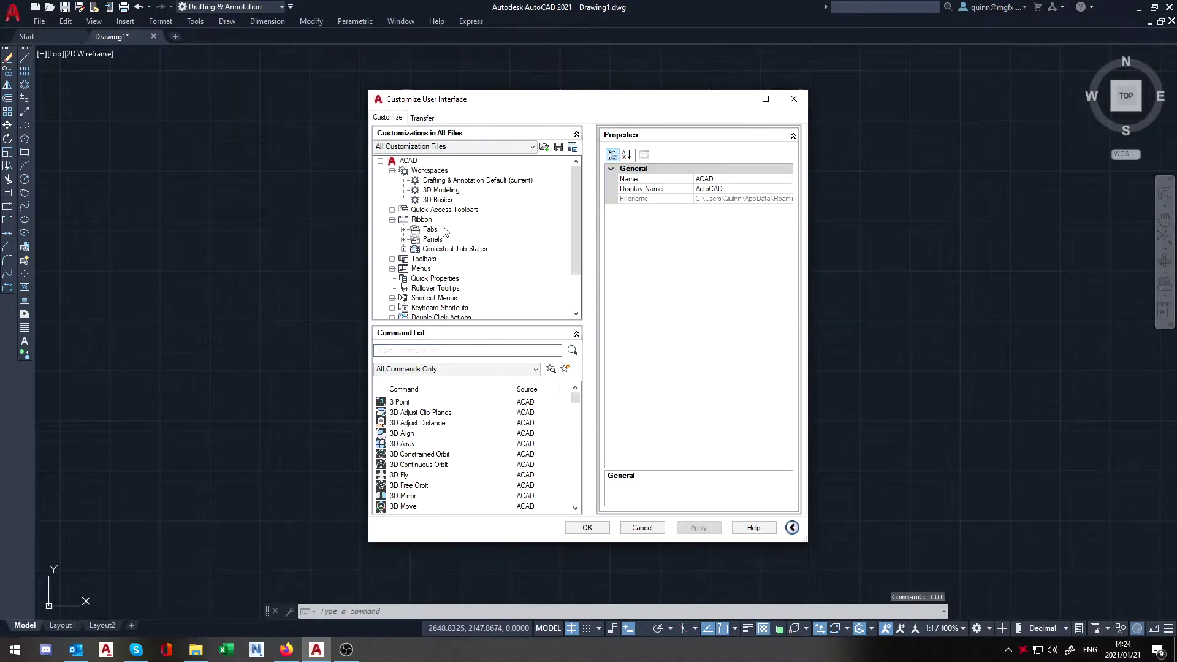
{"action": "left_click", "coordinate": [405, 230]}
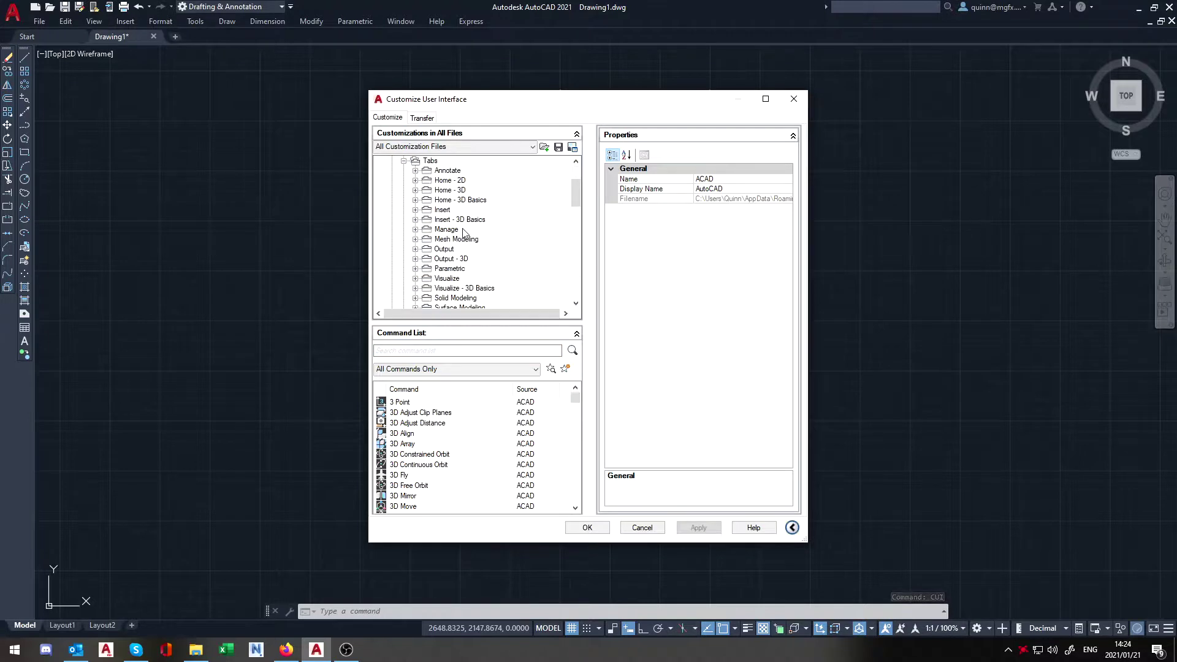
{"action": "left_click", "coordinate": [404, 161]}
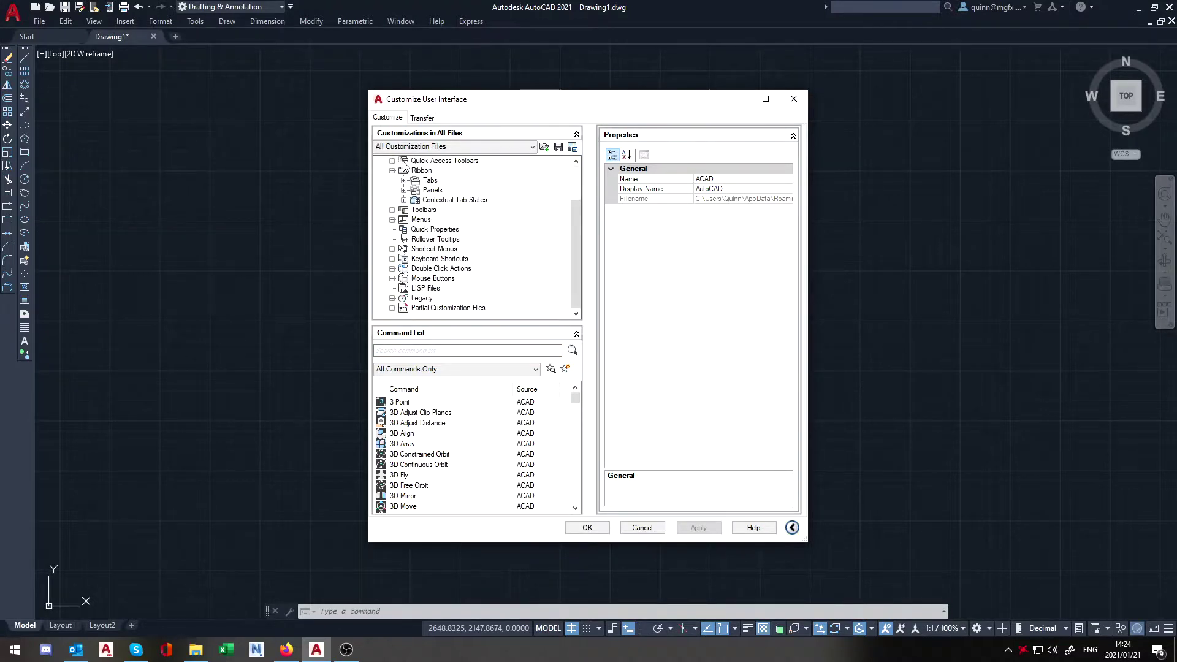
{"action": "left_click", "coordinate": [392, 171]}
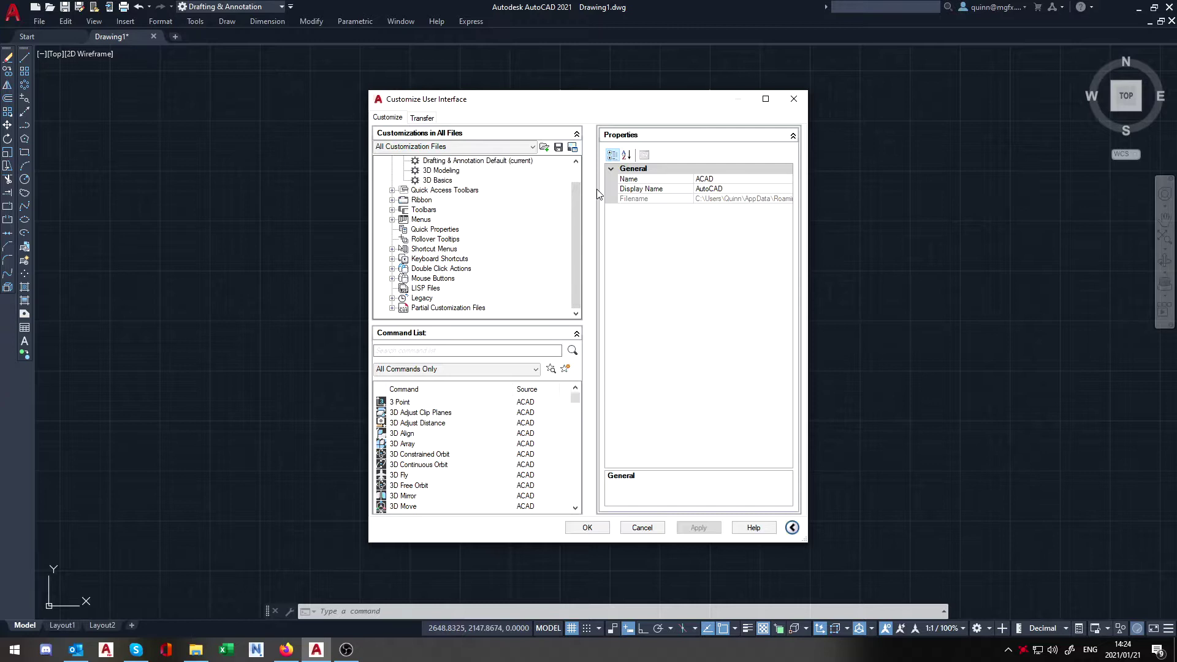
- Close the Customize User Interface dialog with OK
{"action": "left_click", "coordinate": [593, 528]}
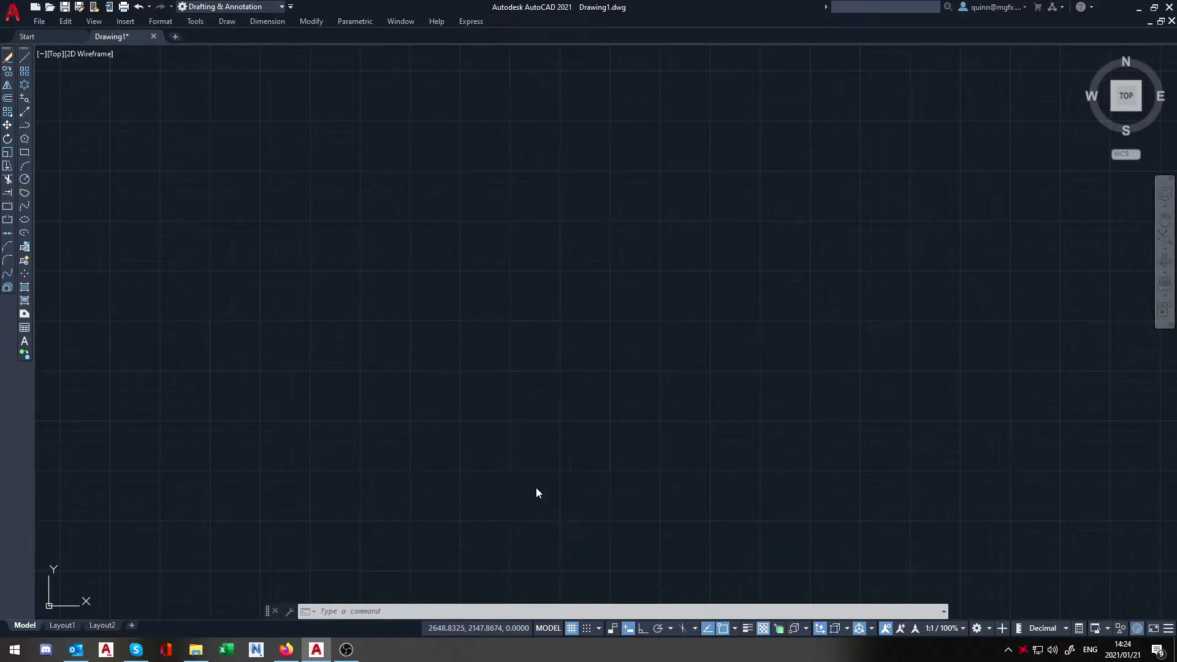